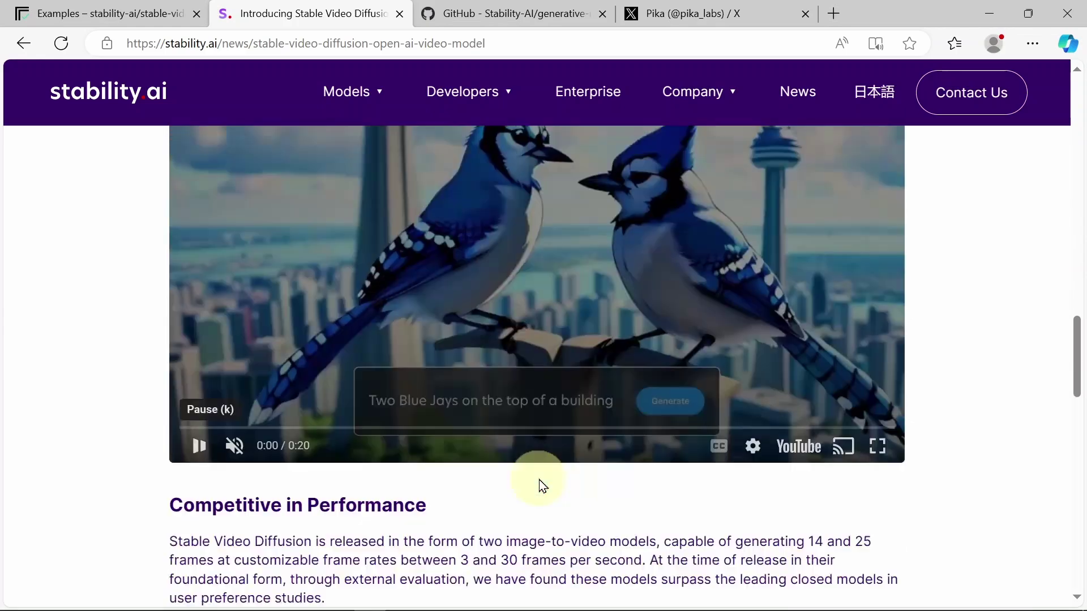
Step: Watch the Stable Video Diffusion demo video in full screen and read through the announcement page, including the performance comparison charts
click(877, 335)
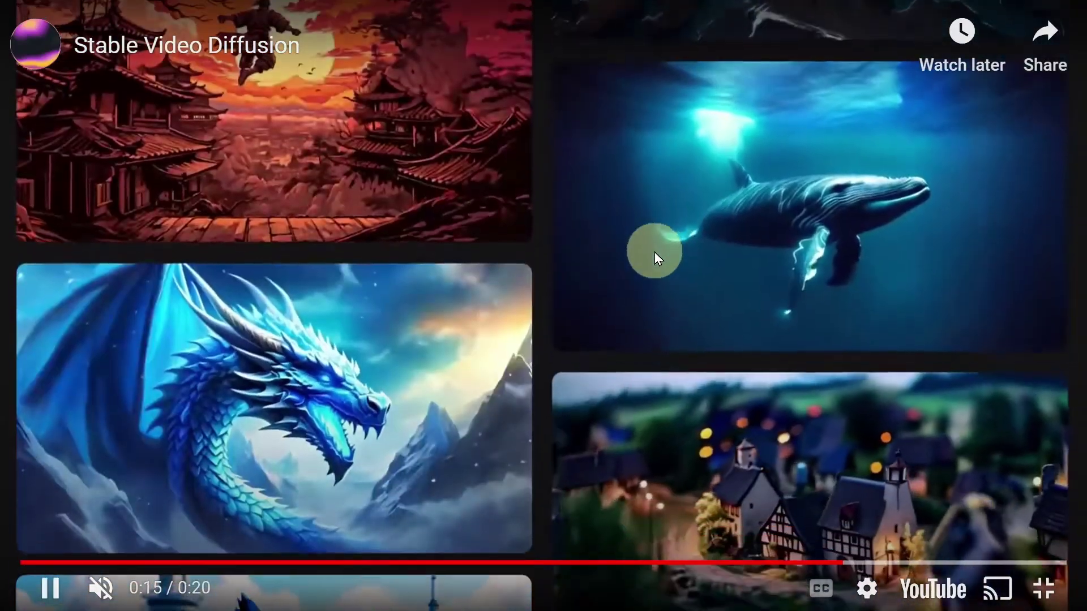
key(Escape)
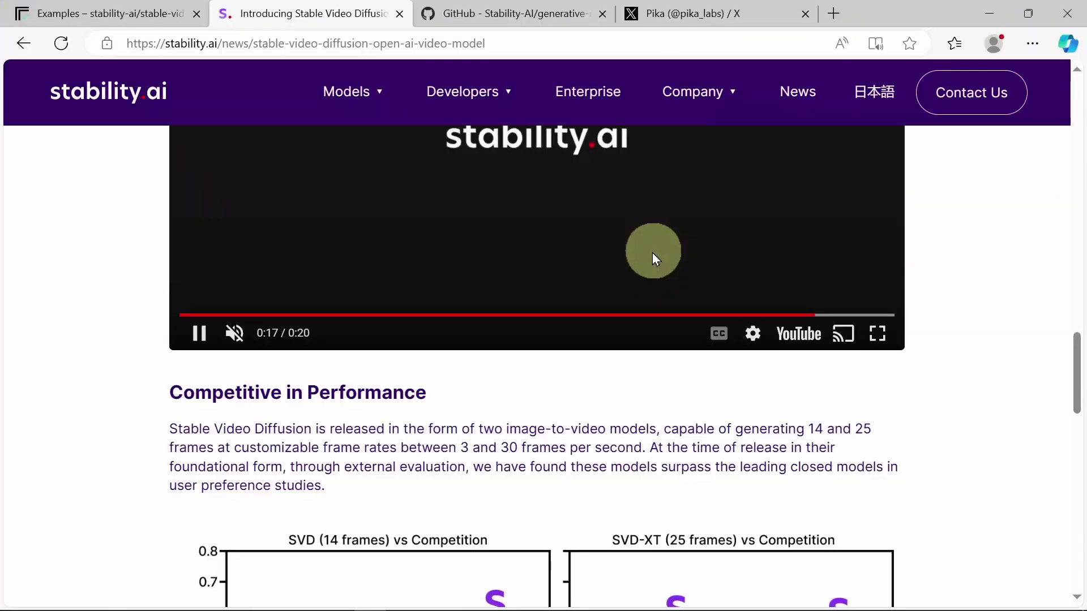
scroll(21, 324, down, 10)
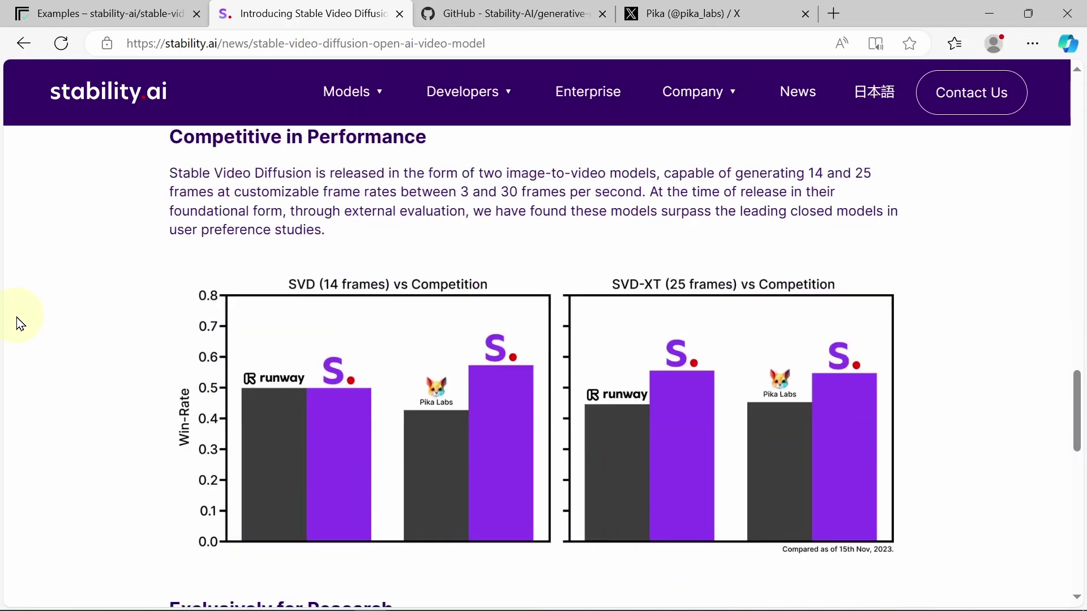
scroll(97, 340, down, 5)
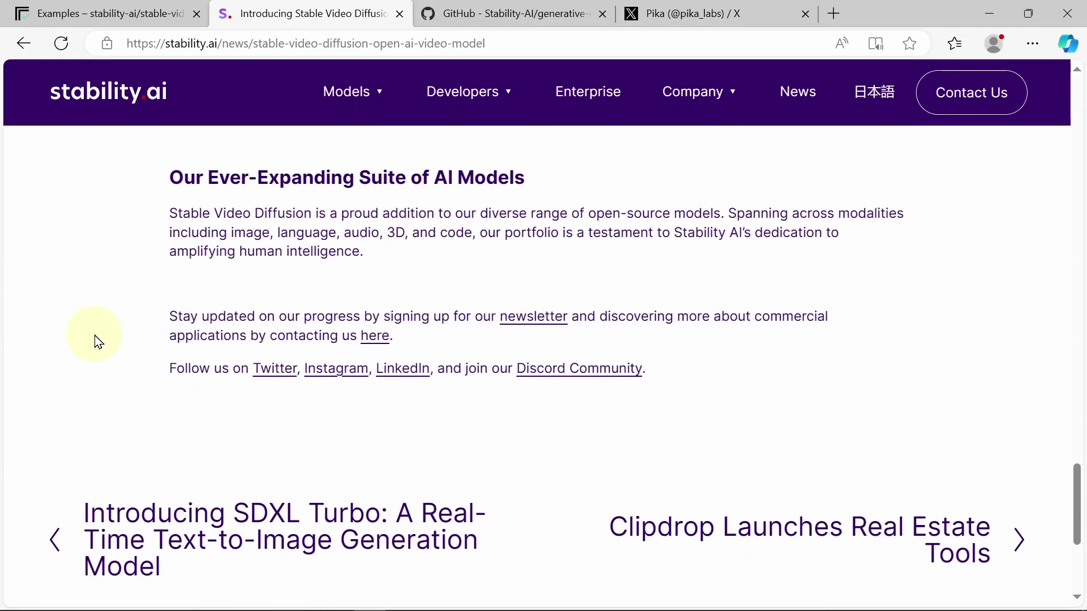
scroll(97, 340, down, 3)
scroll(97, 340, up, 1)
scroll(97, 340, up, 10)
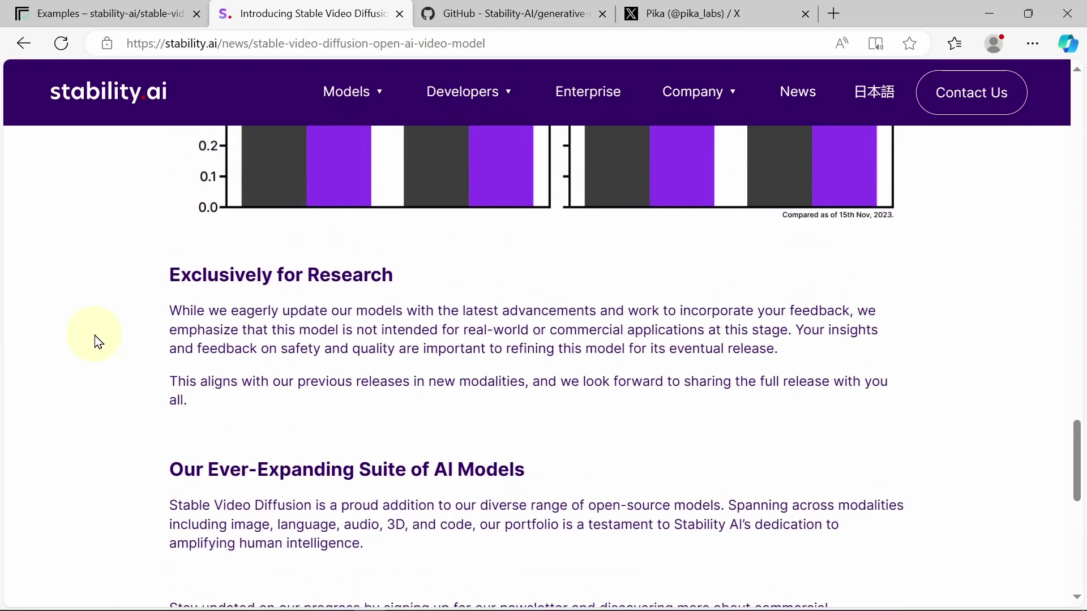
scroll(97, 339, up, 18)
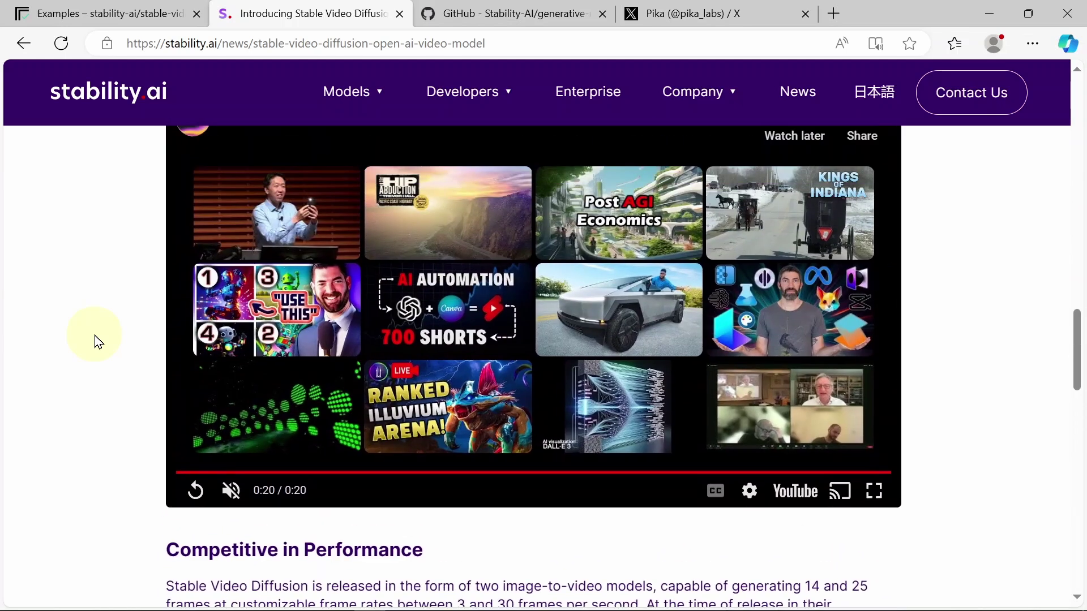
scroll(97, 340, up, 15)
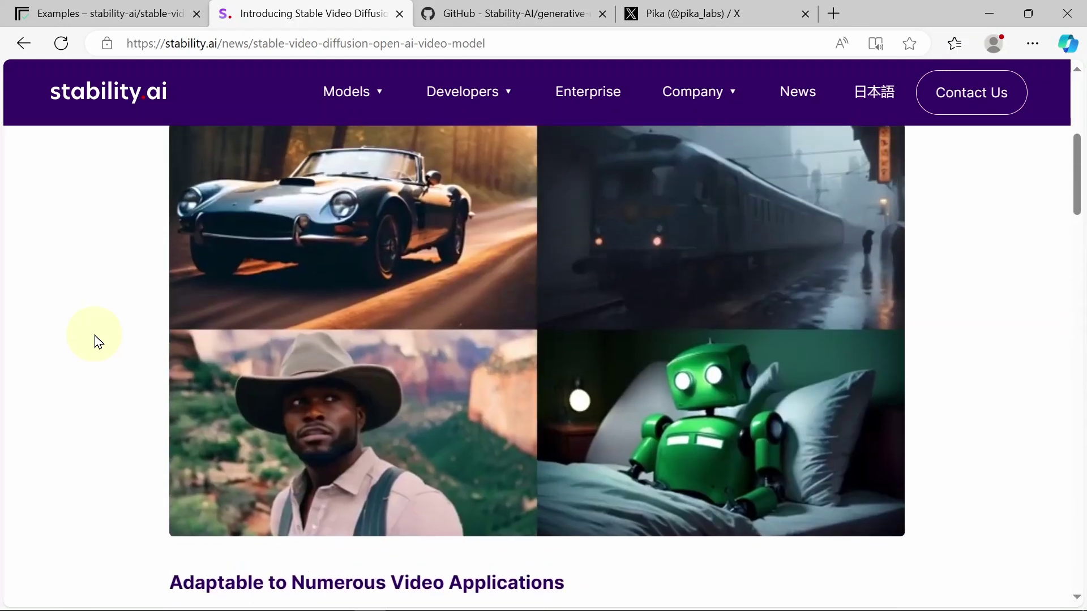
scroll(97, 339, down, 1)
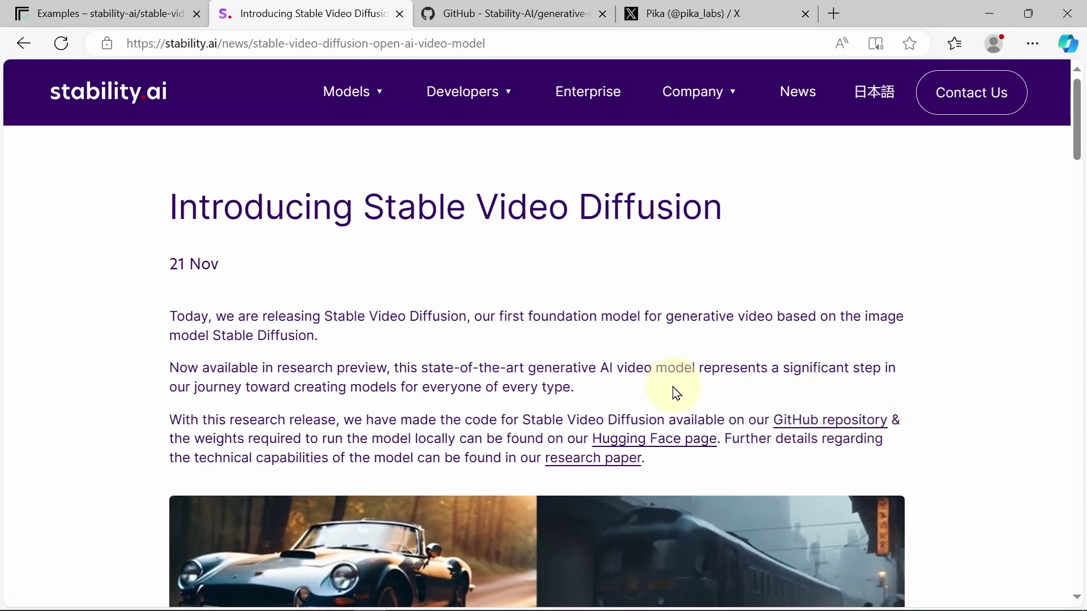
Step: Switch to the Stability-AI generative-models GitHub repository and look through its file list and README
click(481, 13)
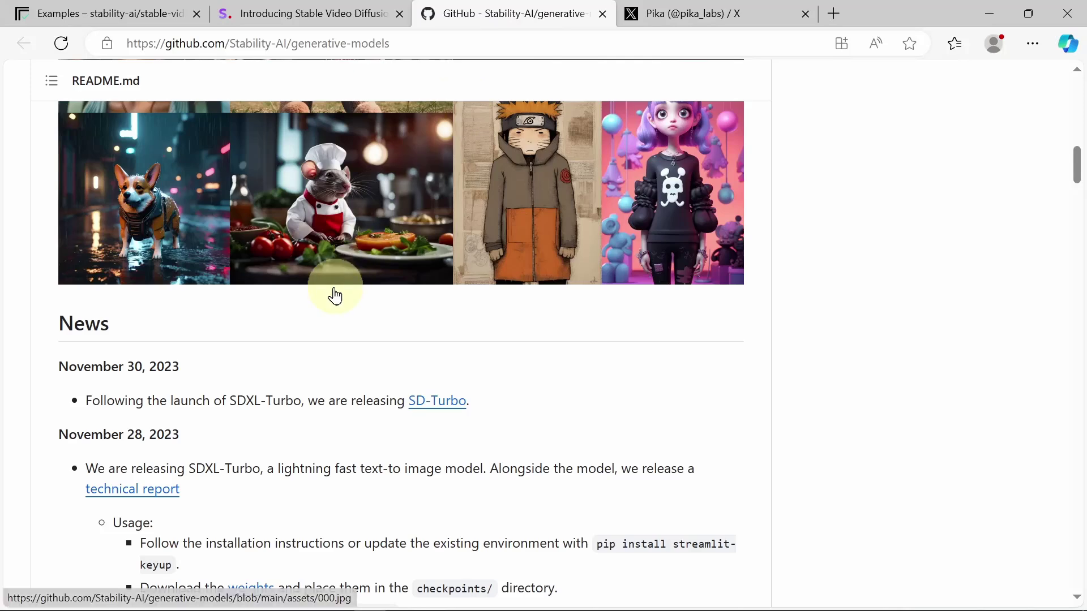
scroll(335, 296, up, 18)
scroll(336, 295, down, 9)
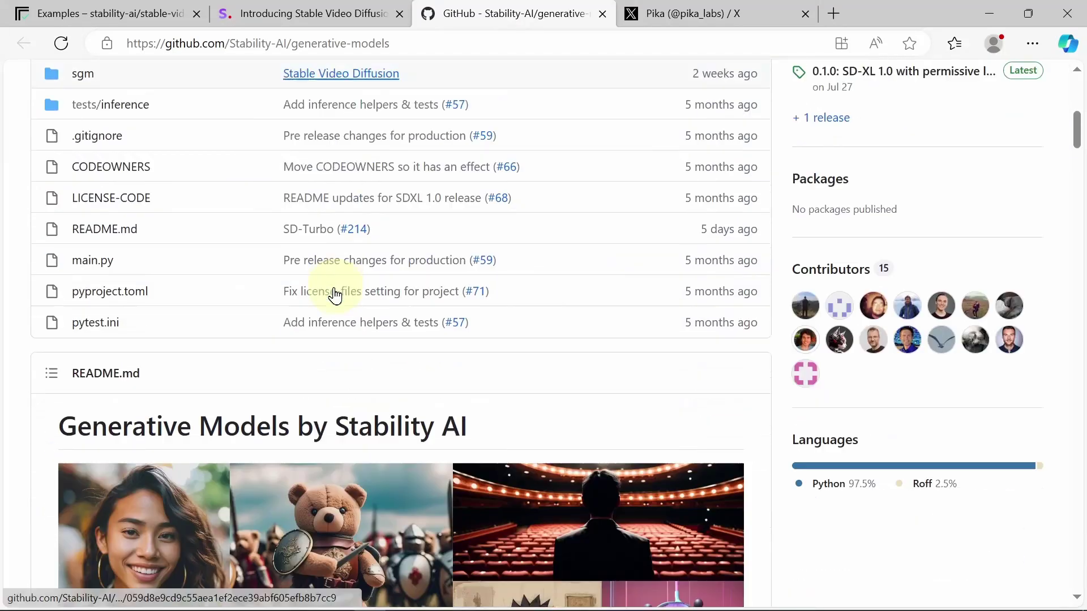
scroll(337, 296, down, 20)
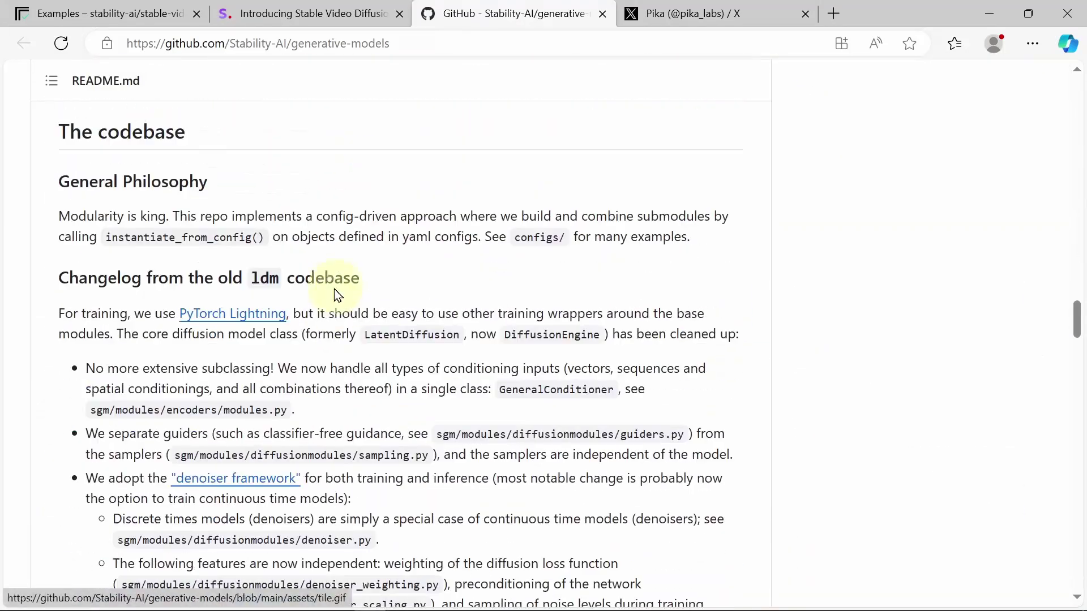
scroll(337, 295, down, 20)
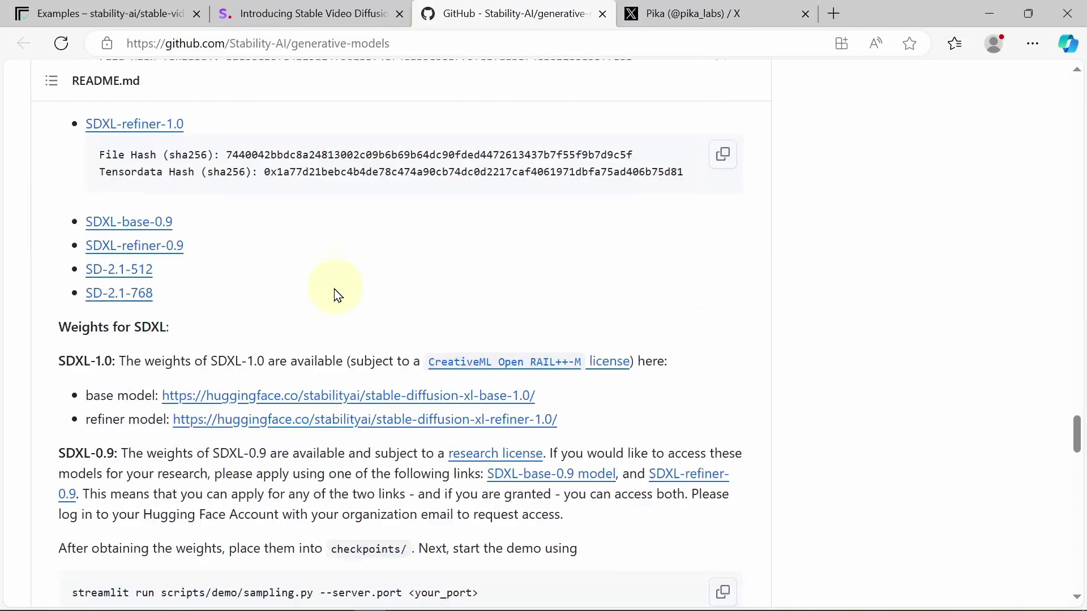
scroll(337, 295, down, 20)
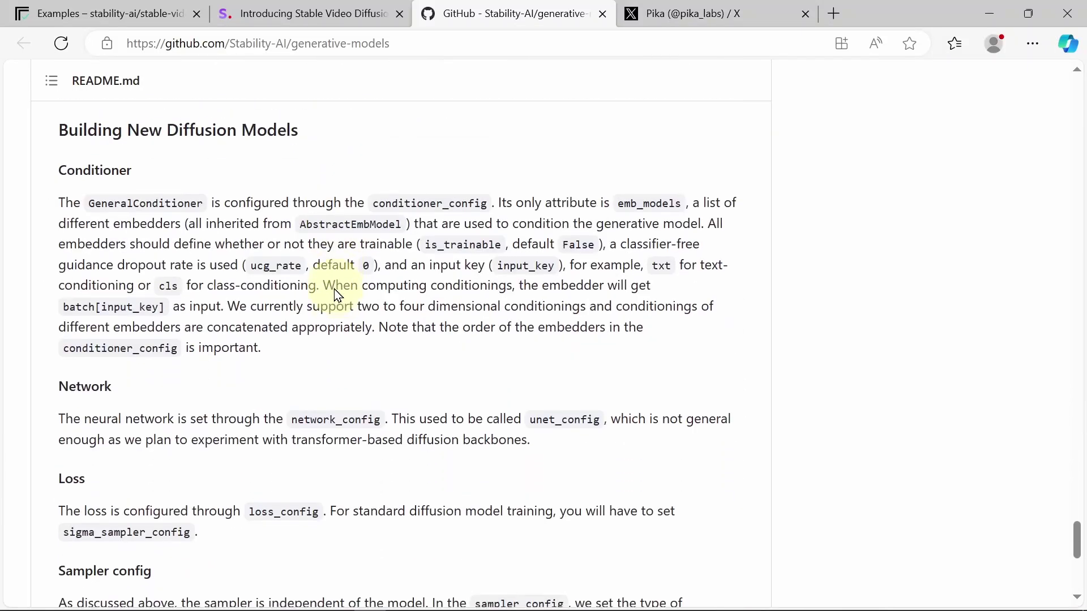
scroll(338, 295, down, 10)
scroll(337, 295, up, 20)
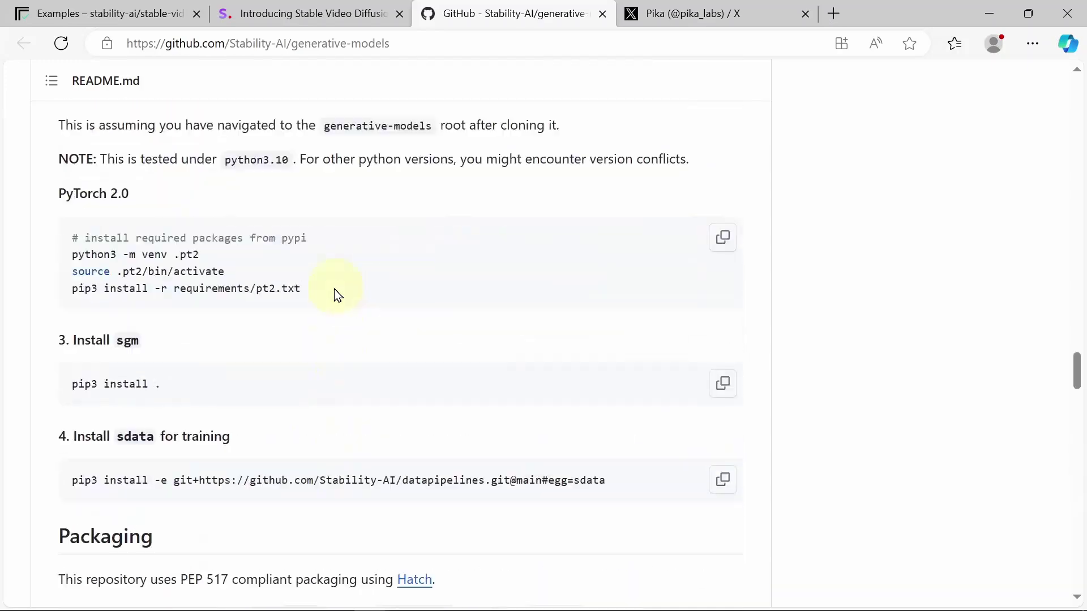
scroll(335, 294, up, 20)
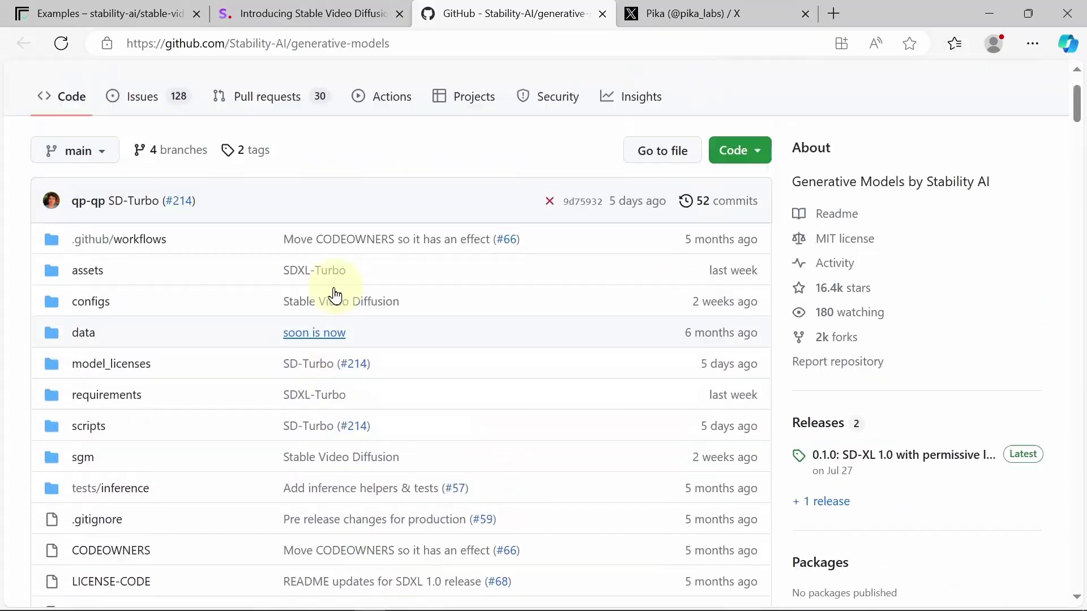
scroll(336, 294, up, 2)
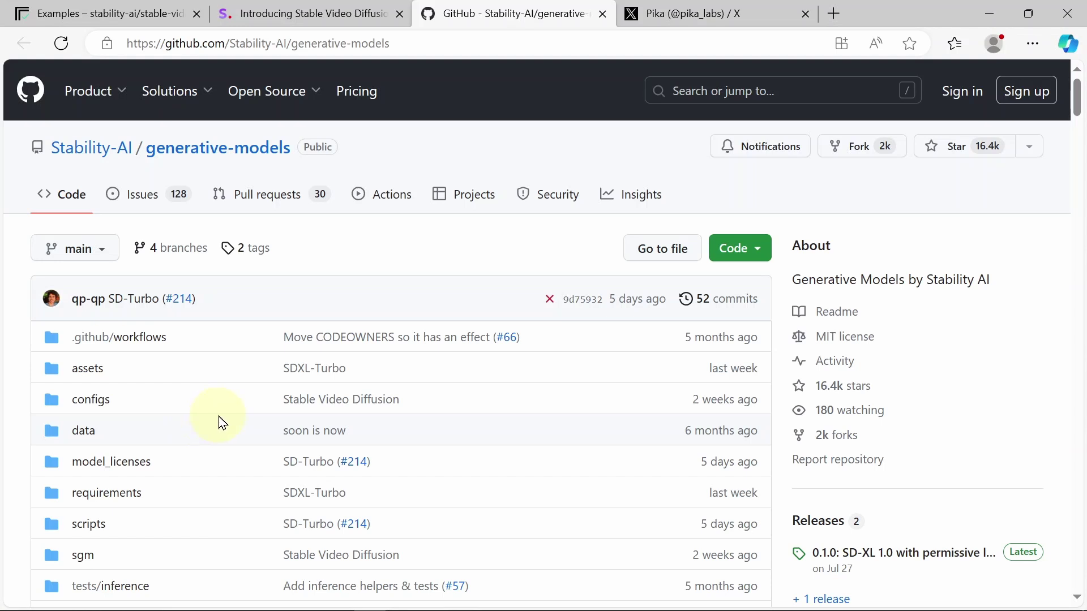
Step: Switch to the stable-video-diffusion page on Replicate and examine the example's input settings and output video
click(170, 13)
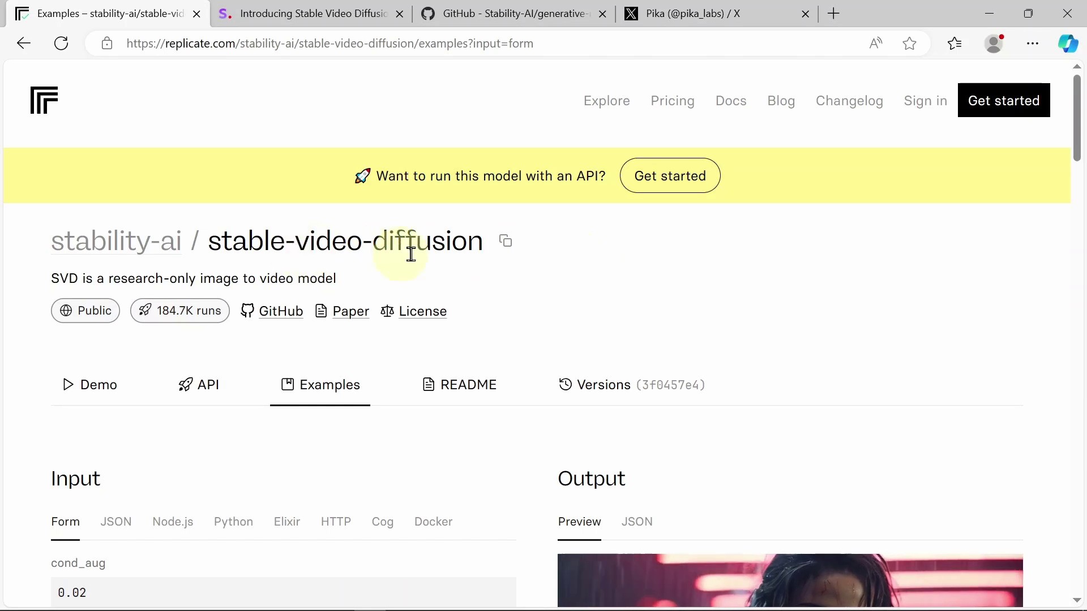
scroll(636, 260, down, 3)
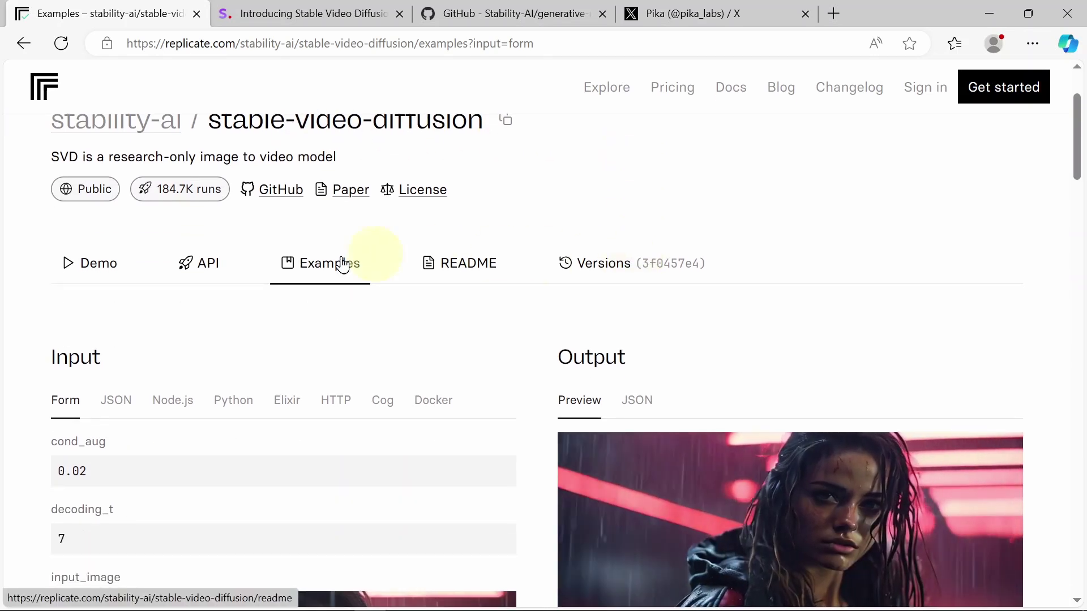
scroll(19, 274, down, 3)
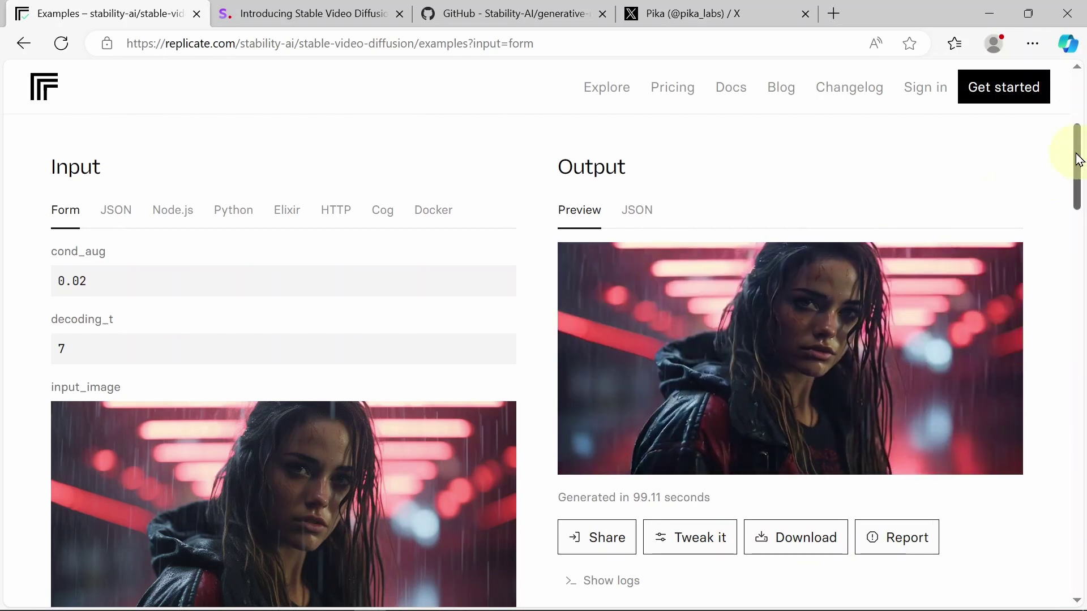
drag(1077, 158, 1021, 121)
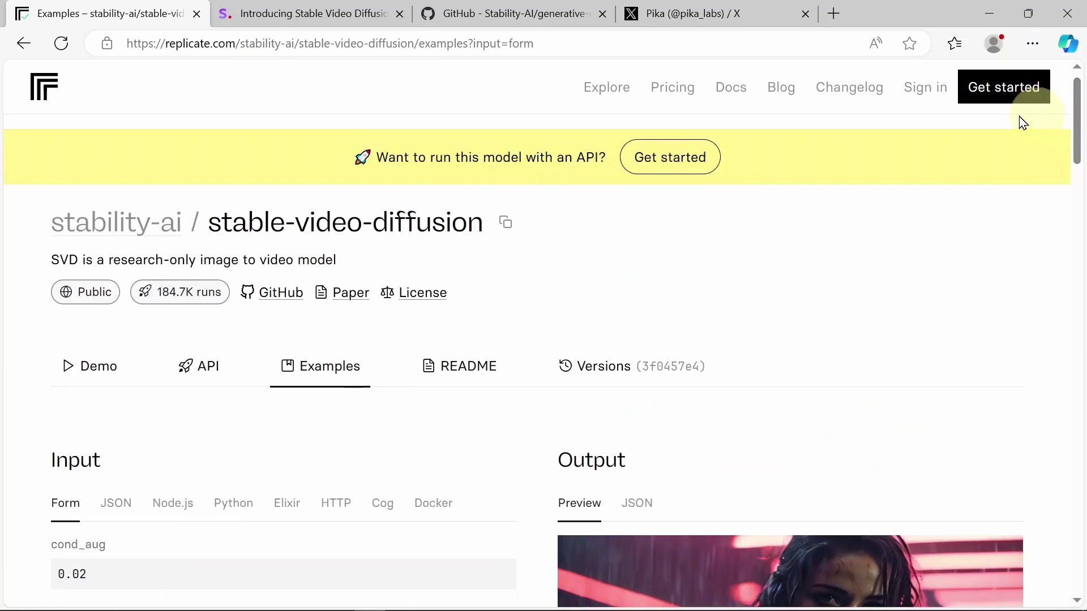
Step: Open the stable-video-diffusion demo and upload the plane image from the svd folder as its input image
click(107, 374)
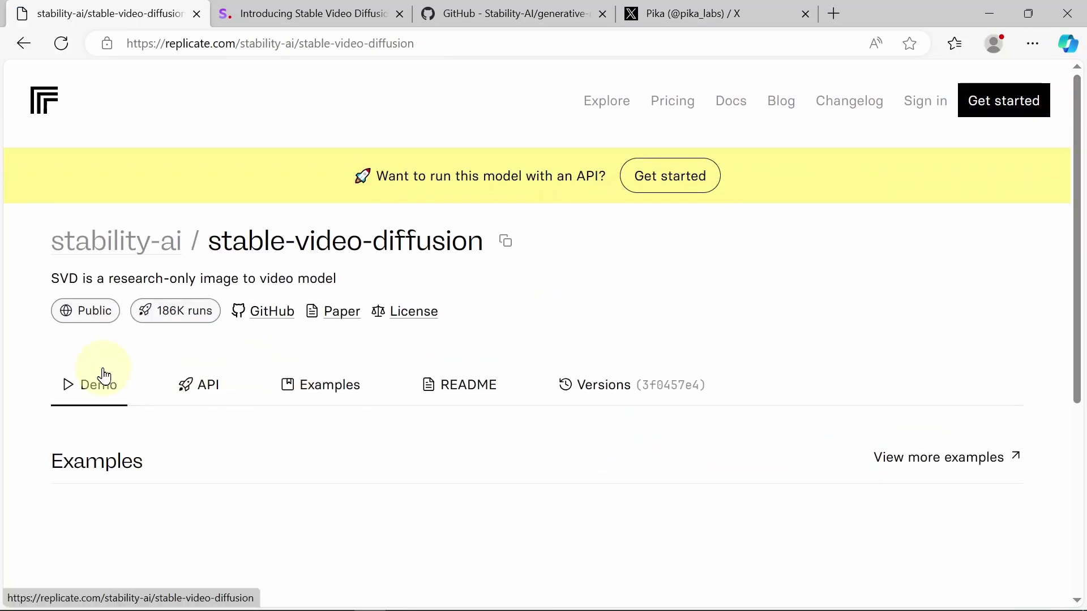
scroll(631, 308, down, 4)
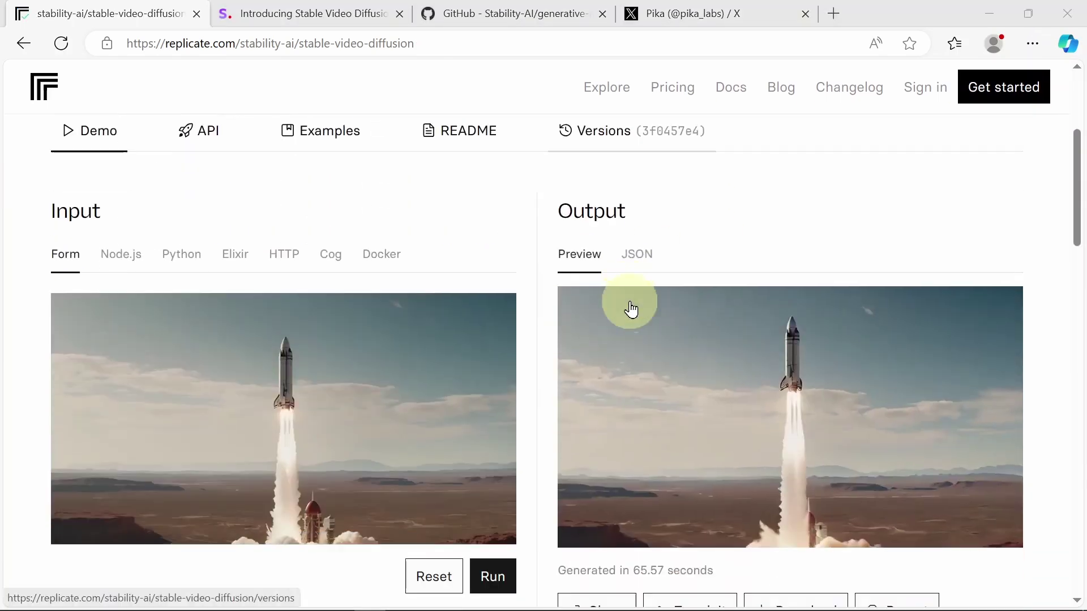
scroll(258, 249, down, 2)
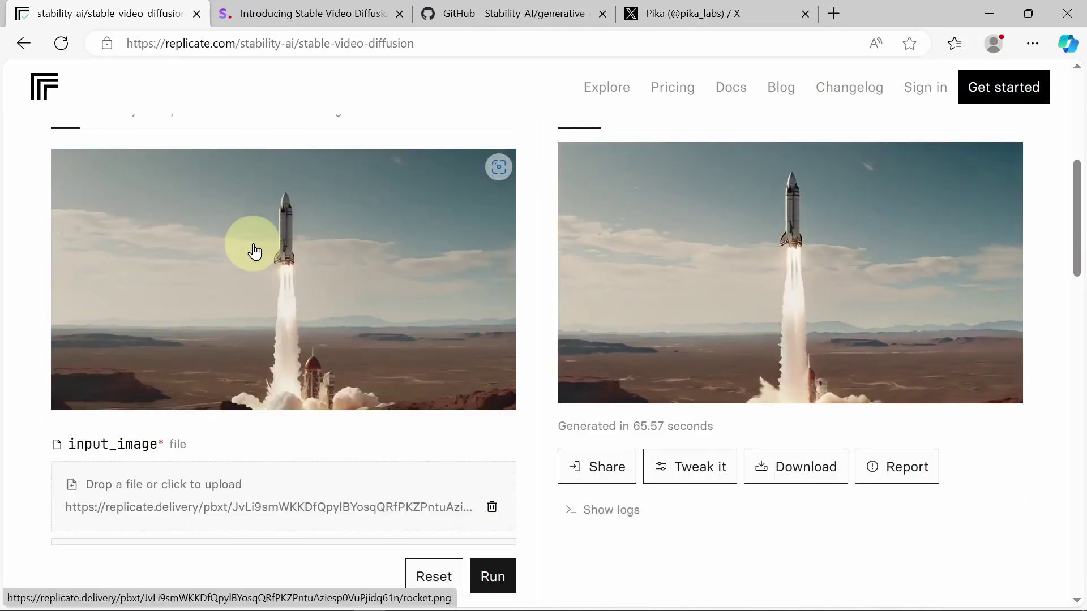
mouse_move(800, 222)
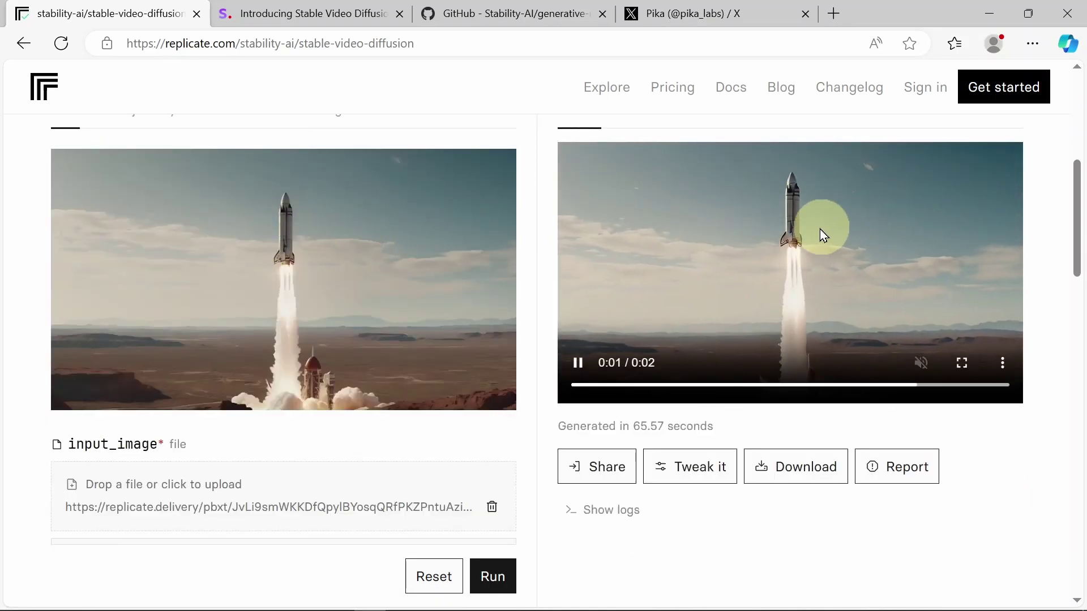
scroll(237, 268, down, 1)
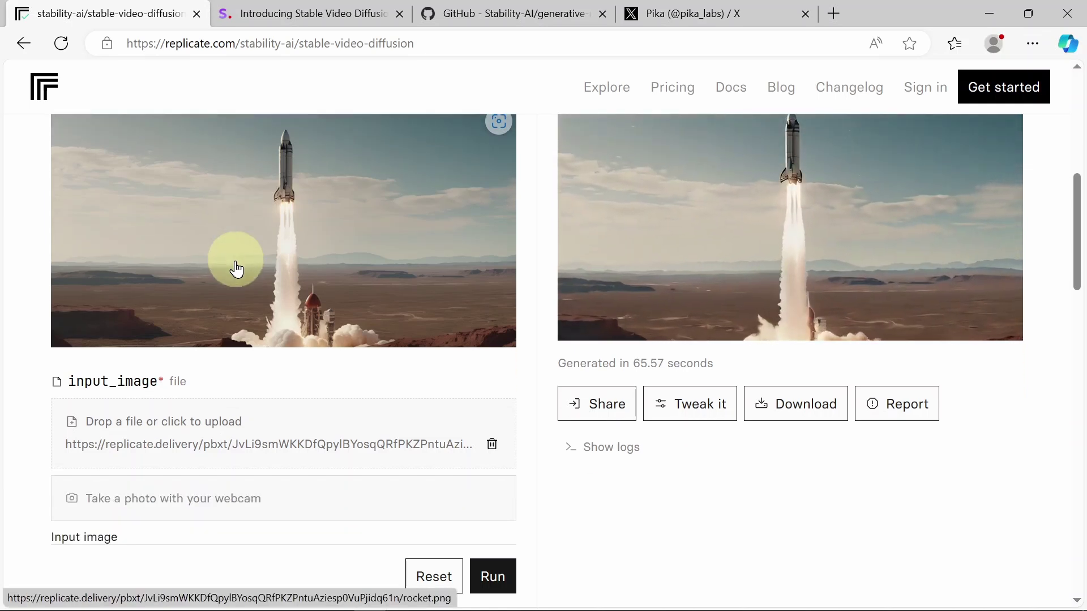
click(304, 436)
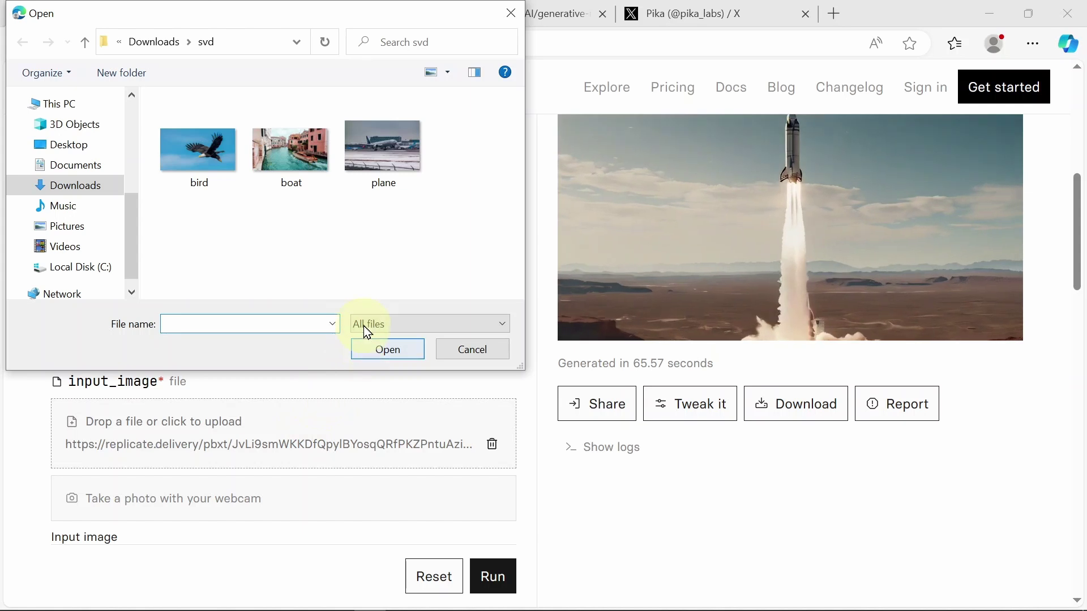
click(386, 150)
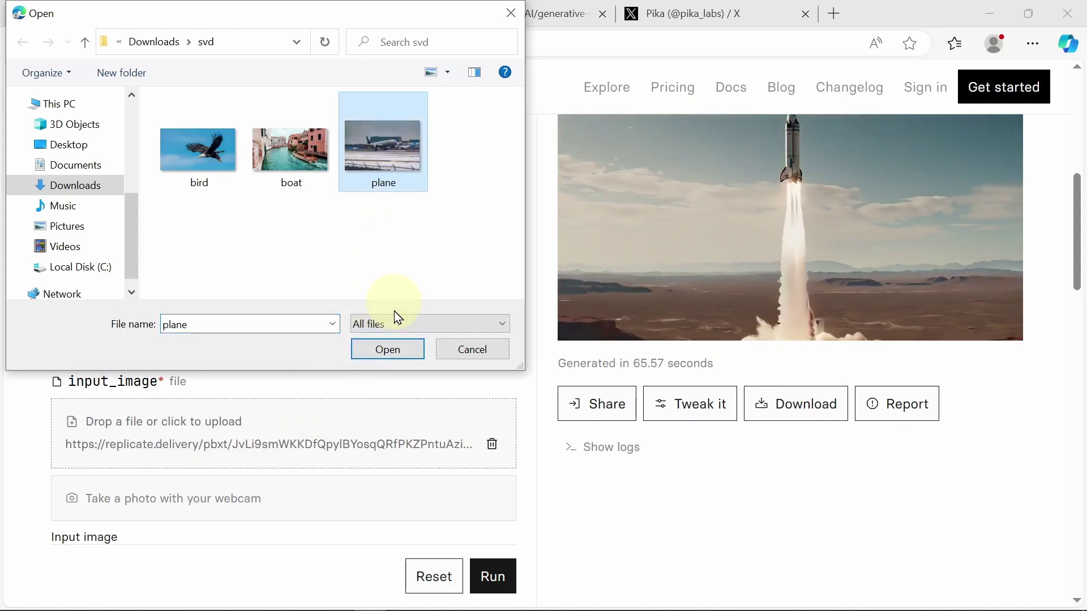
click(395, 351)
Step: Review the demo's input parameters from video_length and sizing_strategy through frames_per_second, motion_bucket_id, cond_aug, decoding_t and seed
scroll(393, 355, down, 4)
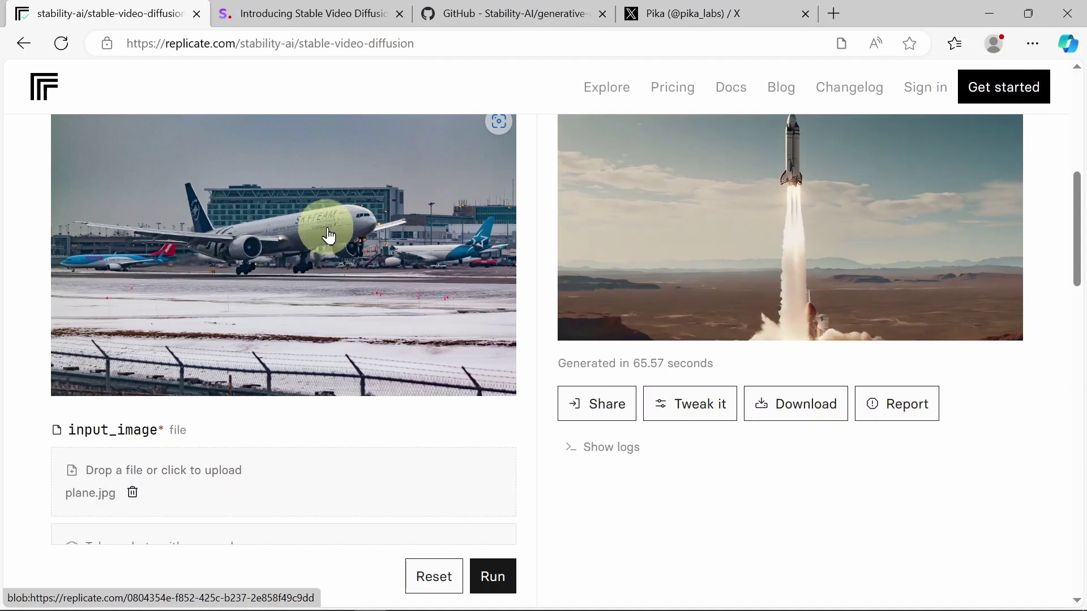
scroll(332, 235, down, 10)
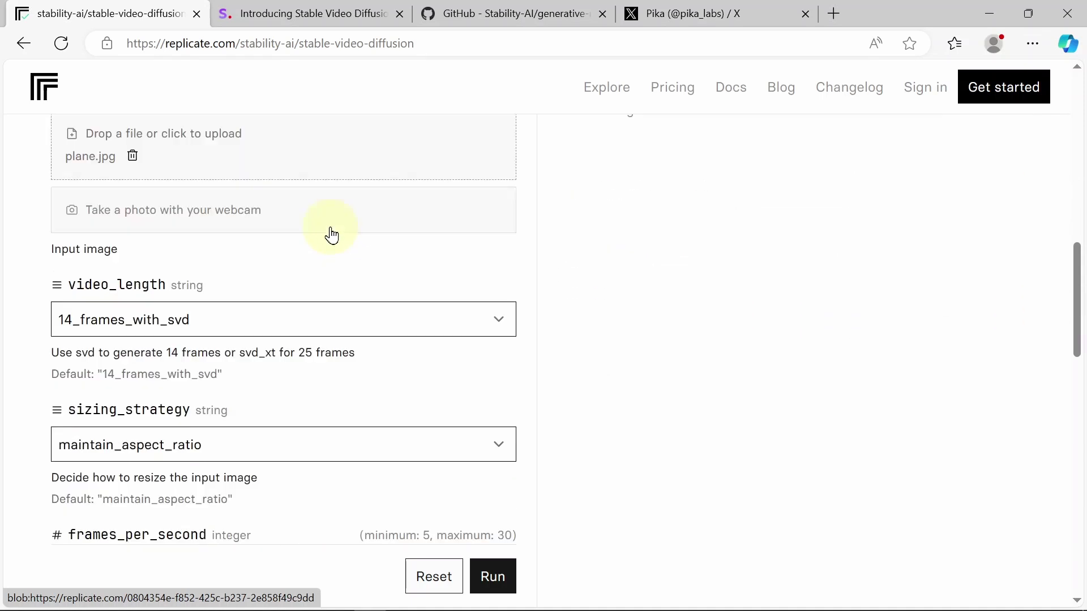
scroll(335, 235, up, 9)
scroll(335, 235, down, 6)
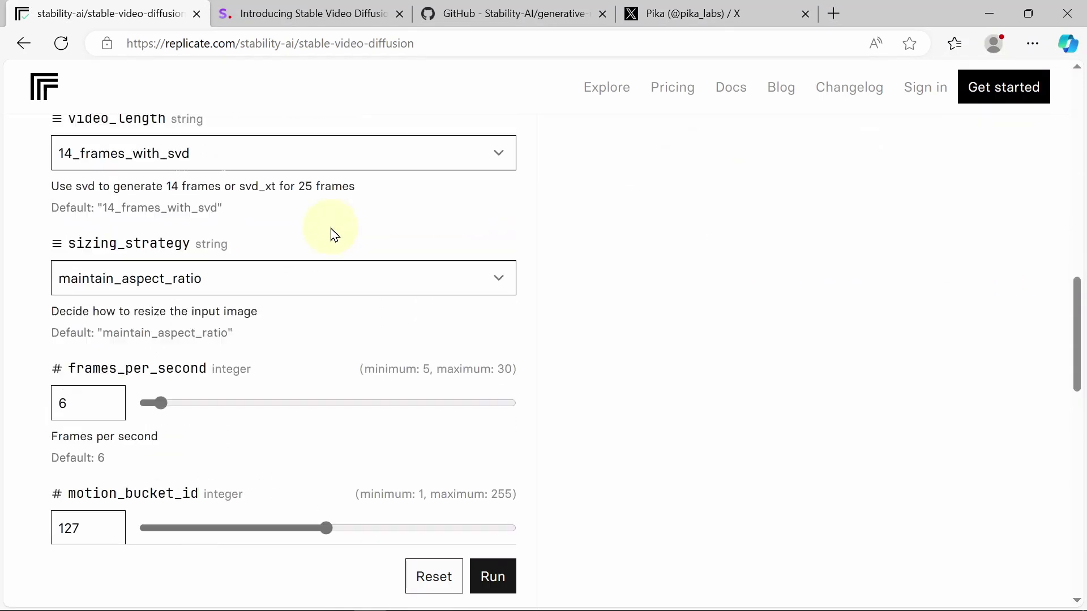
scroll(334, 235, up, 4)
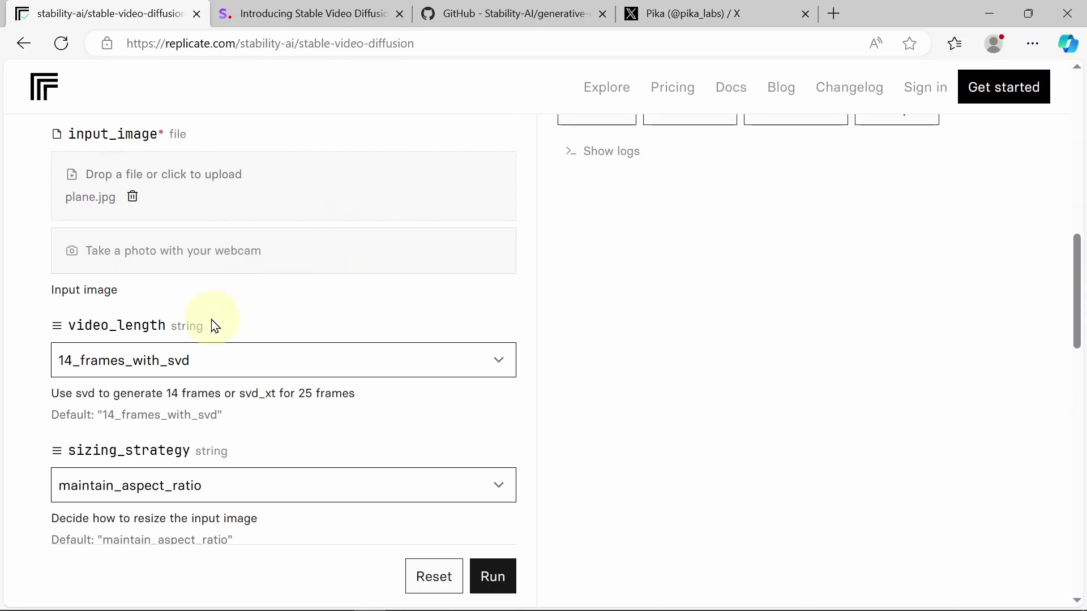
scroll(215, 327, down, 7)
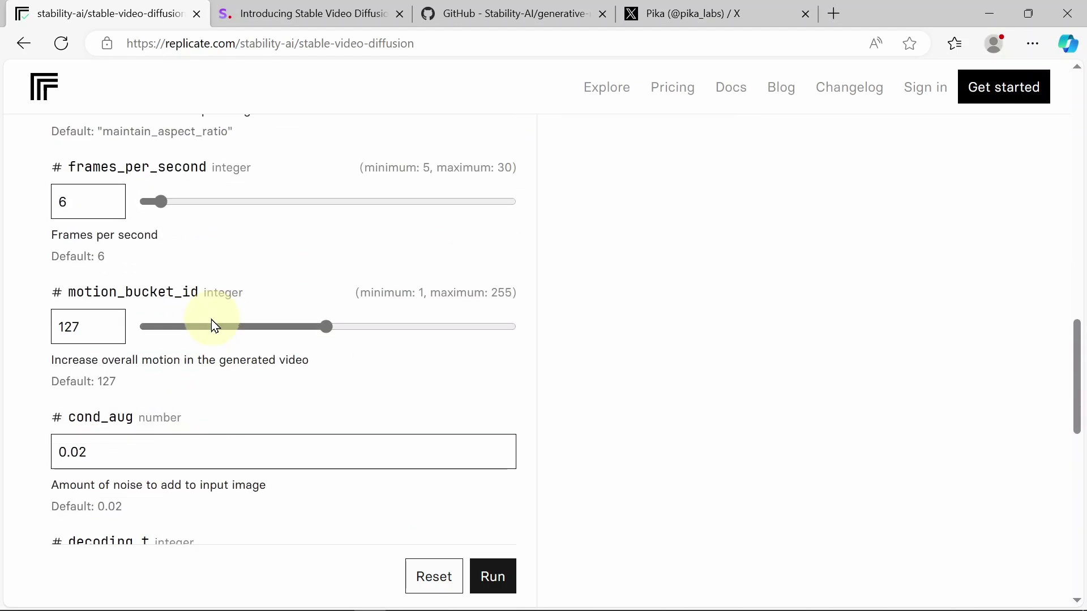
scroll(218, 281, down, 5)
scroll(219, 281, up, 1)
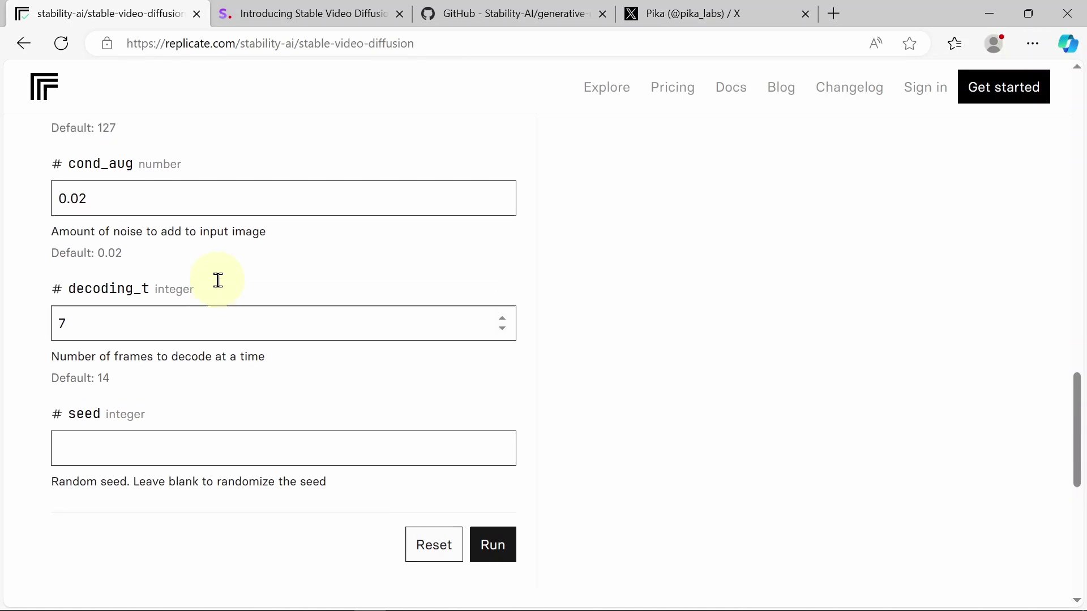
scroll(219, 281, down, 2)
scroll(218, 280, up, 1)
scroll(214, 301, up, 9)
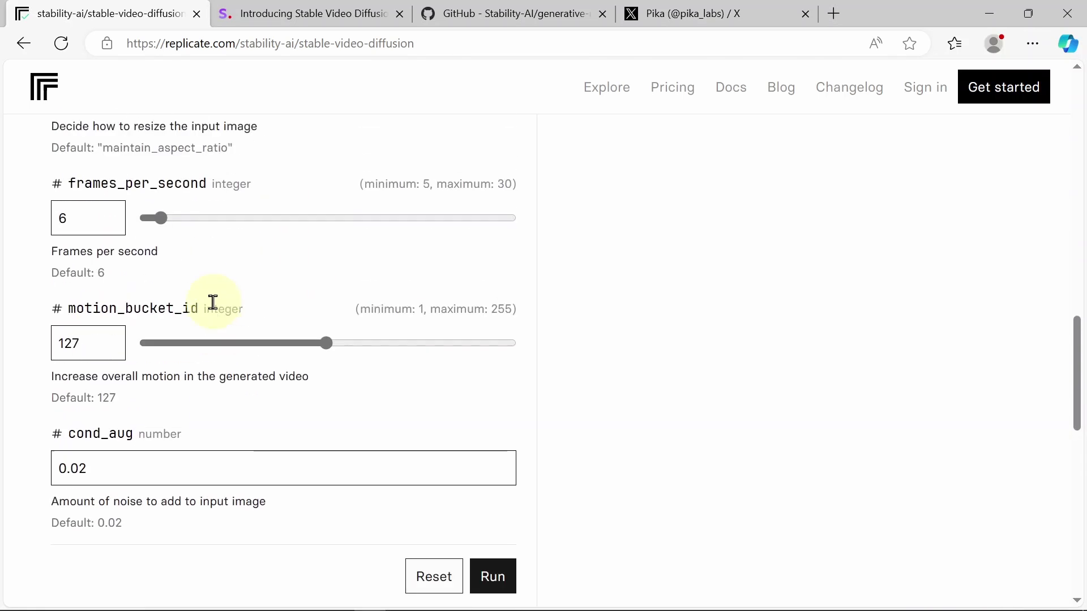
scroll(213, 303, up, 6)
scroll(213, 303, down, 2)
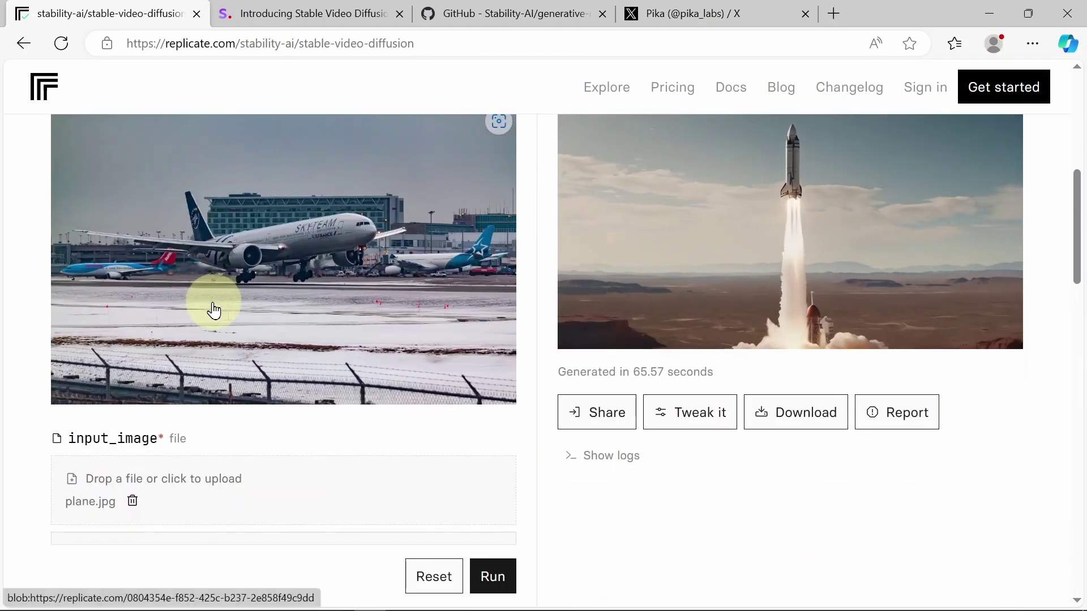
Step: Check the input parameters for plane.jpg and run the video generation
scroll(213, 305, down, 4)
scroll(216, 311, down, 4)
scroll(396, 508, up, 10)
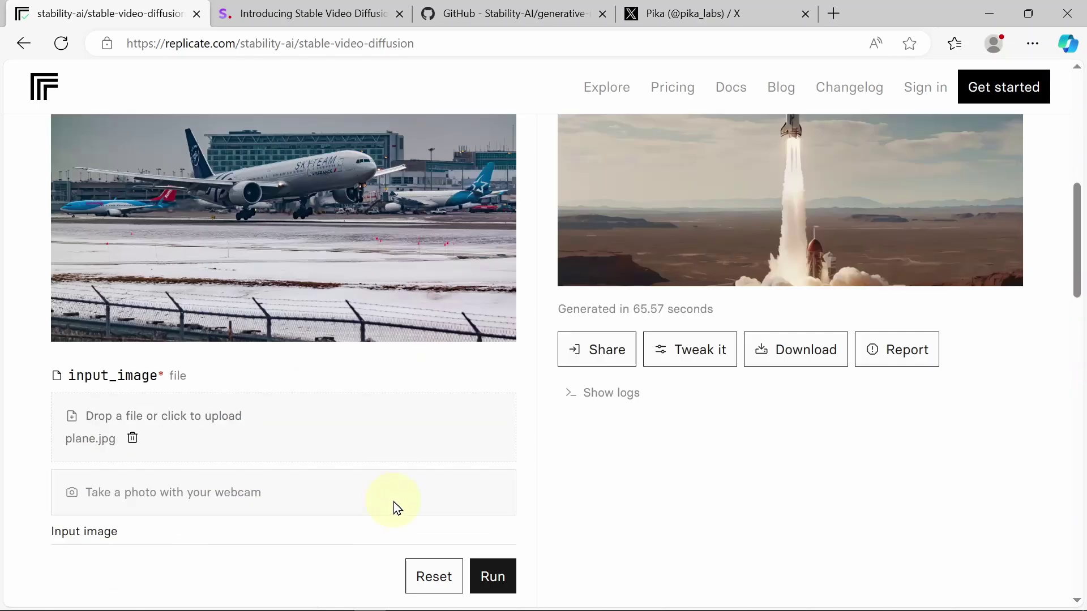
scroll(371, 444, down, 5)
scroll(371, 447, down, 8)
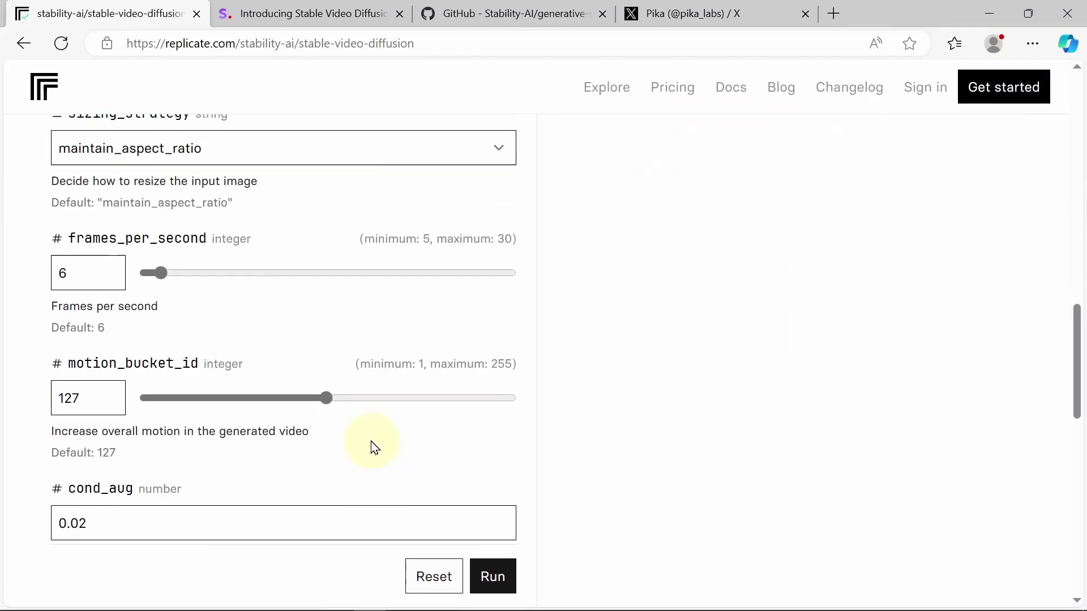
scroll(374, 447, down, 5)
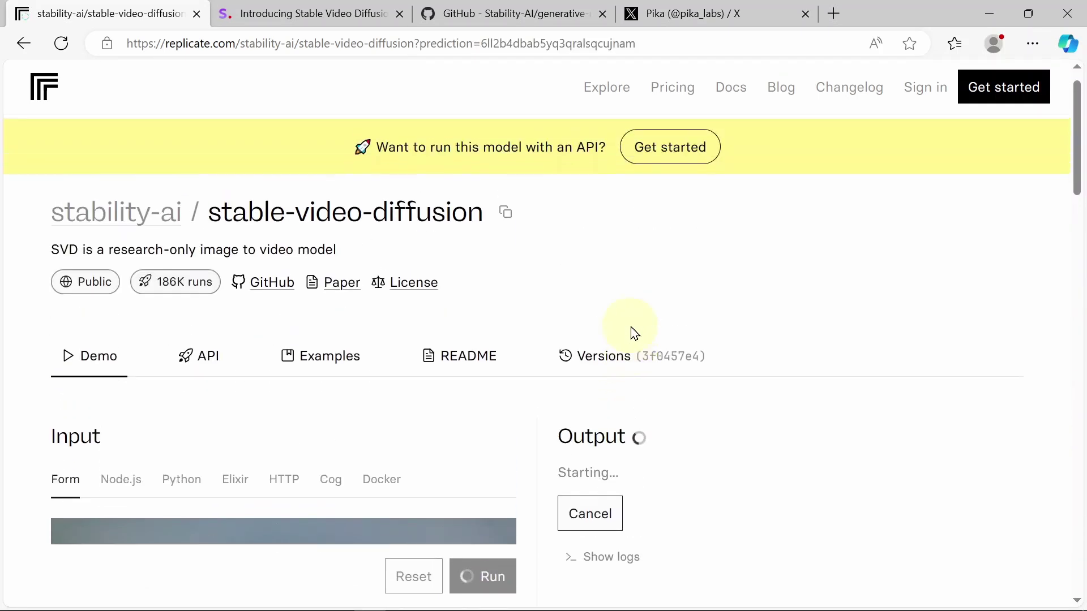
Step: Follow the plane generation's sampling progress in the output logs
scroll(633, 330, down, 4)
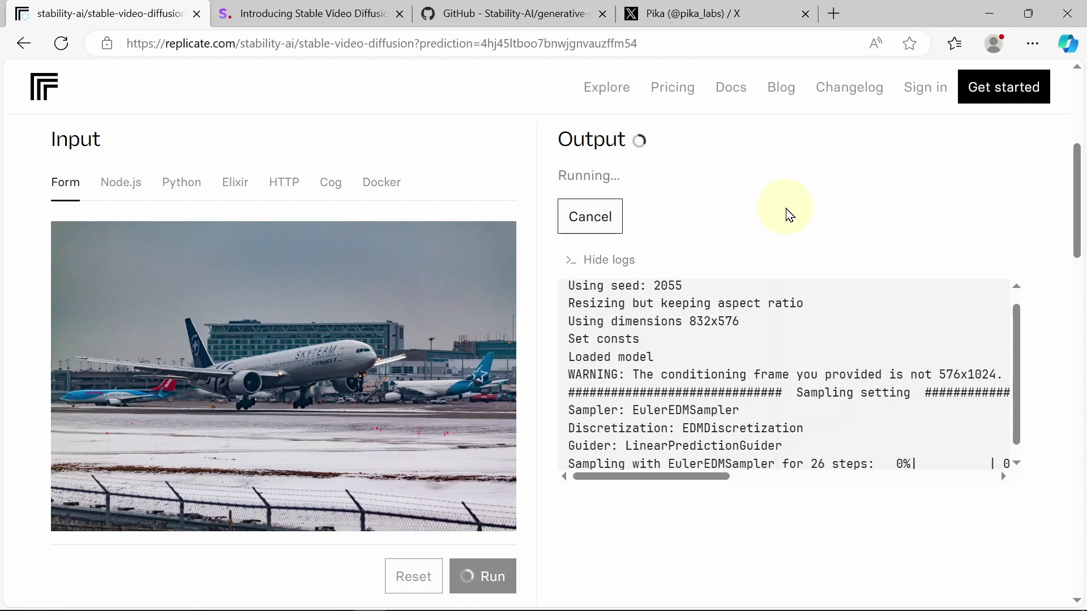
scroll(790, 215, down, 2)
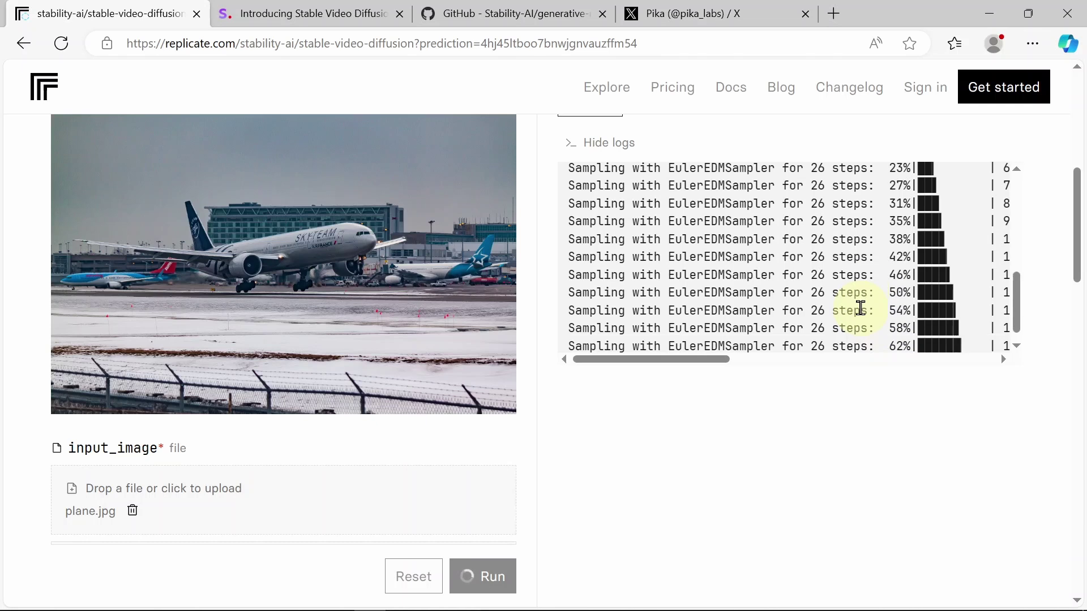
scroll(837, 401, up, 5)
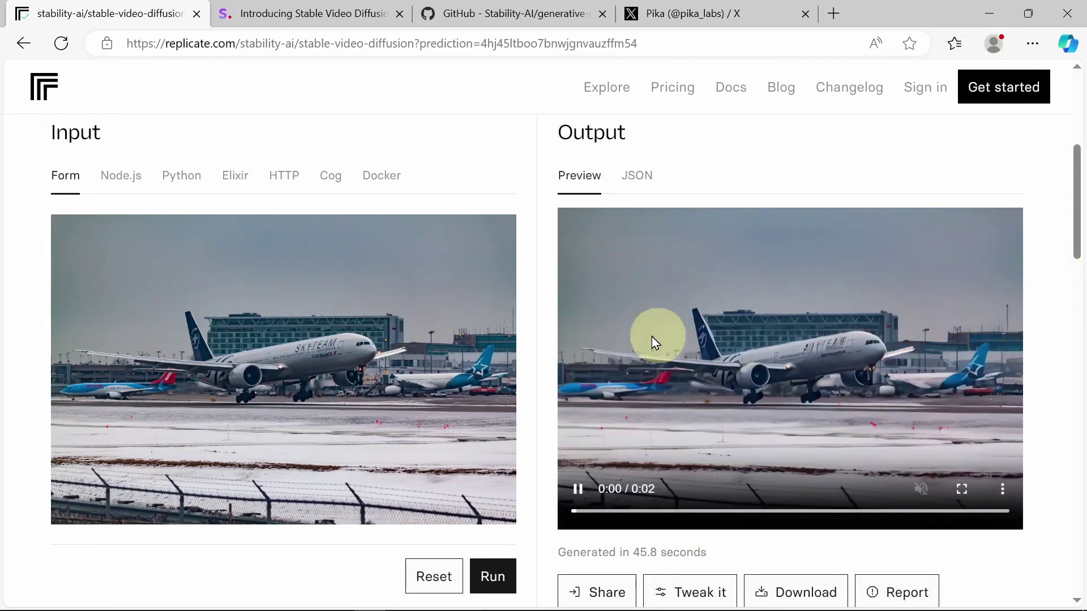
Step: Watch the generated plane video in full screen and return to the demo page
mouse_move(855, 462)
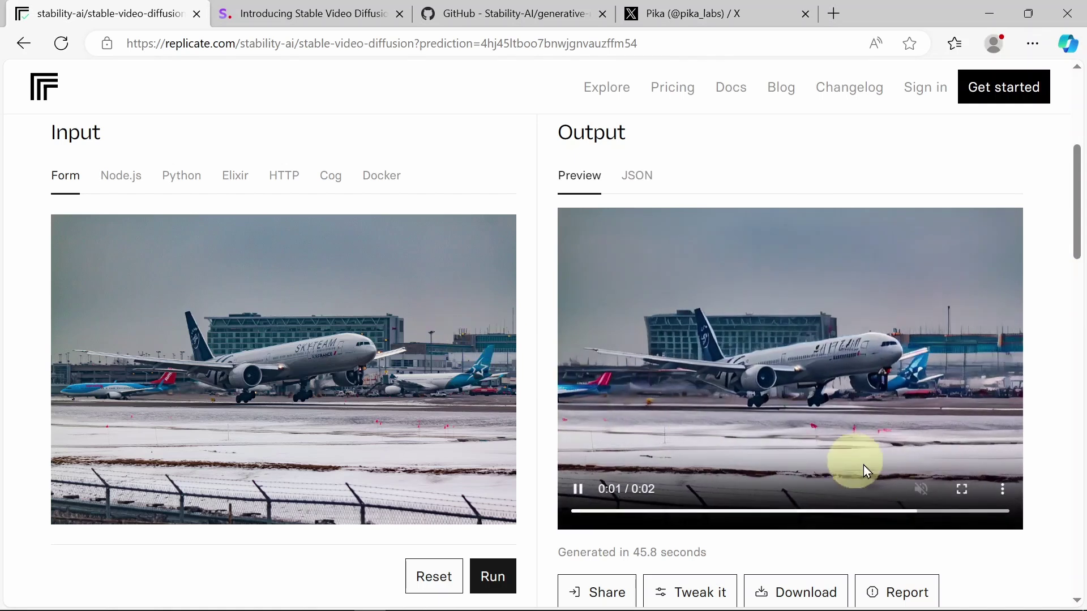
click(971, 494)
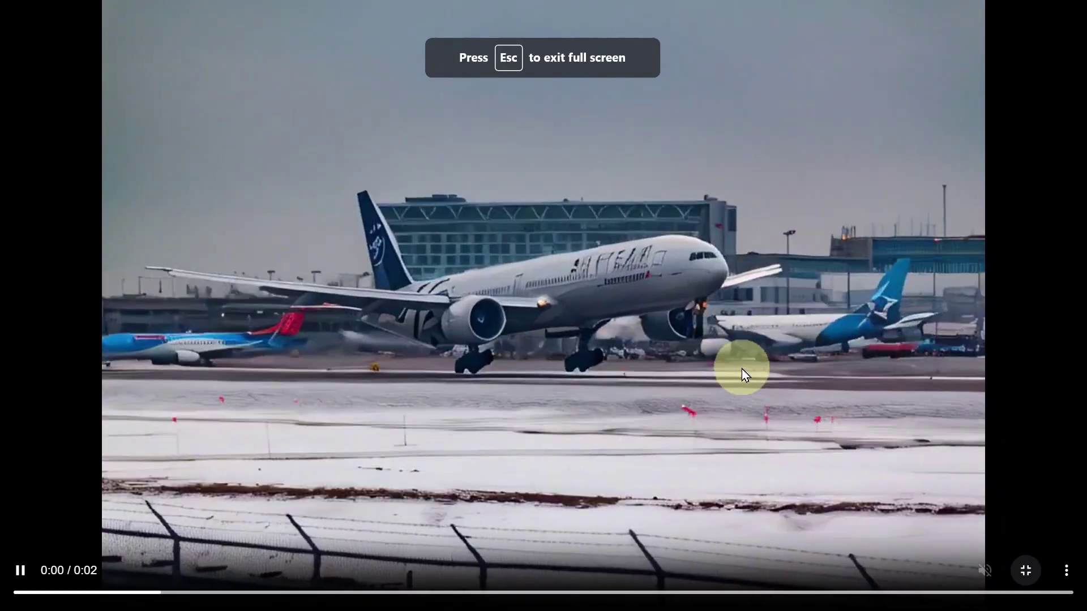
key(Escape)
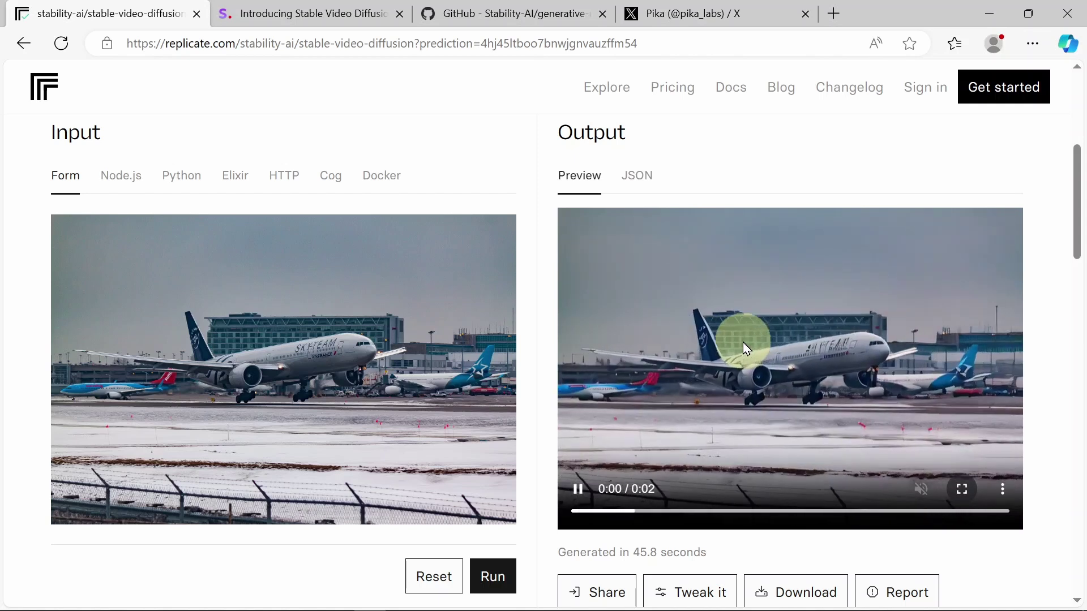
Step: Replace the input image with the boat image from the svd folder
scroll(743, 345, down, 2)
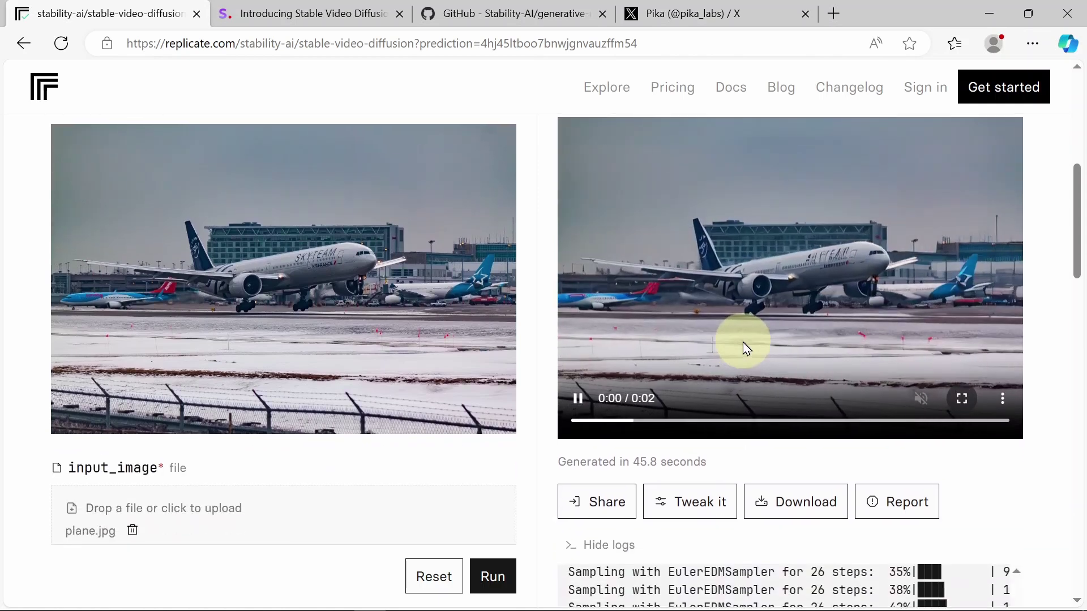
scroll(743, 342, up, 1)
scroll(743, 342, down, 2)
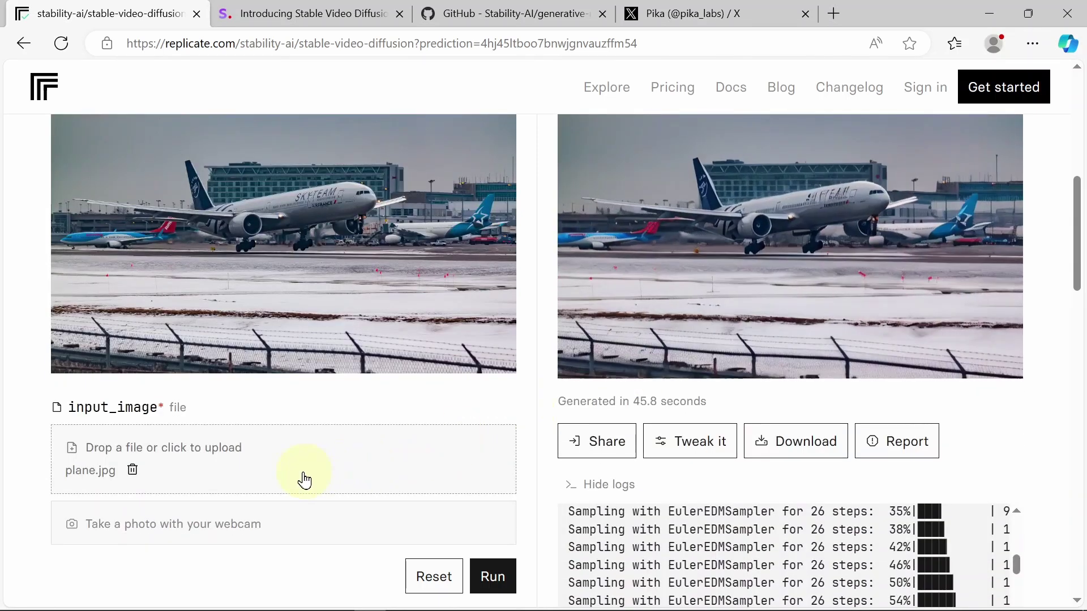
click(306, 480)
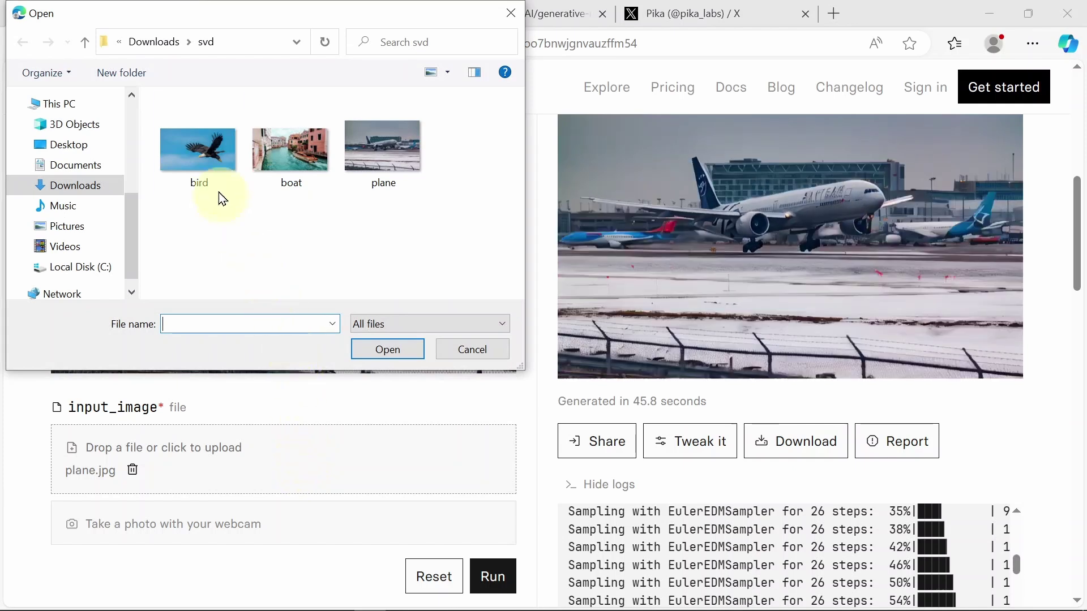
click(198, 147)
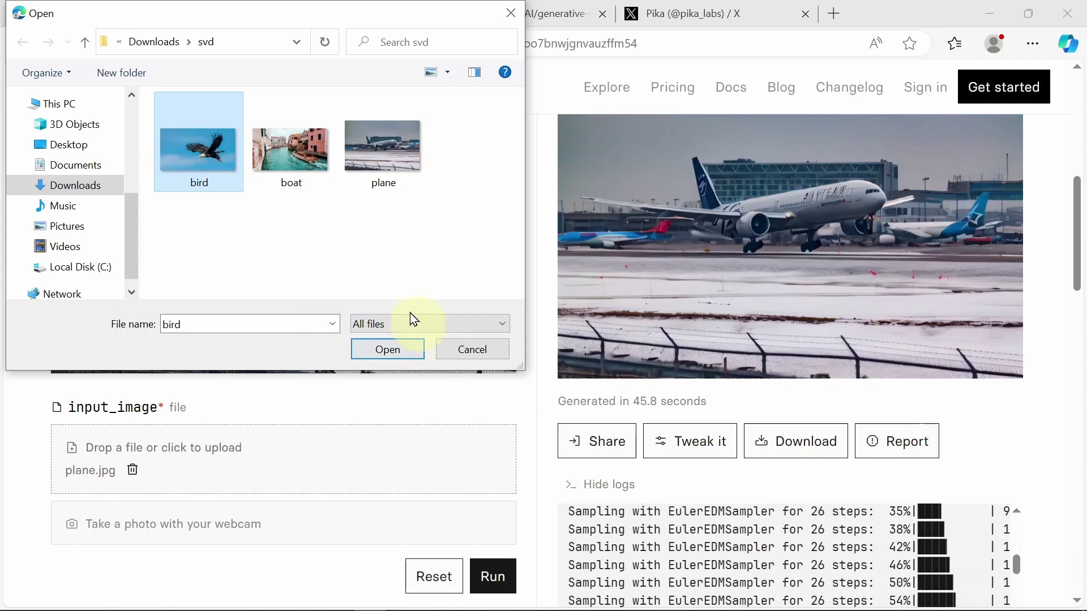
click(290, 148)
click(399, 354)
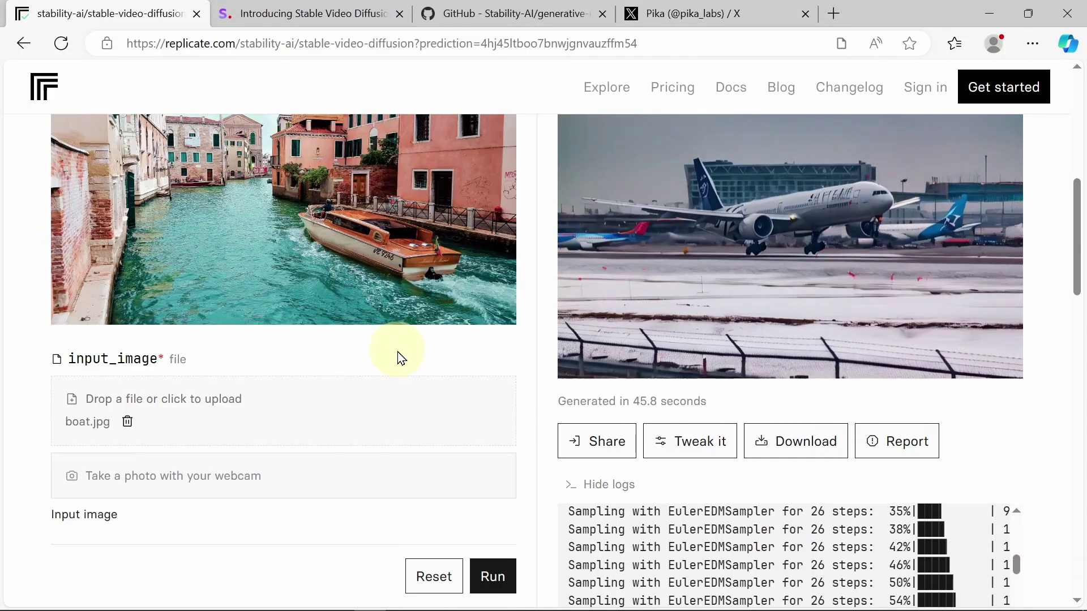
Step: Run the video generation for the boat image and follow its sampling progress in the logs
scroll(398, 354, down, 6)
scroll(399, 358, down, 9)
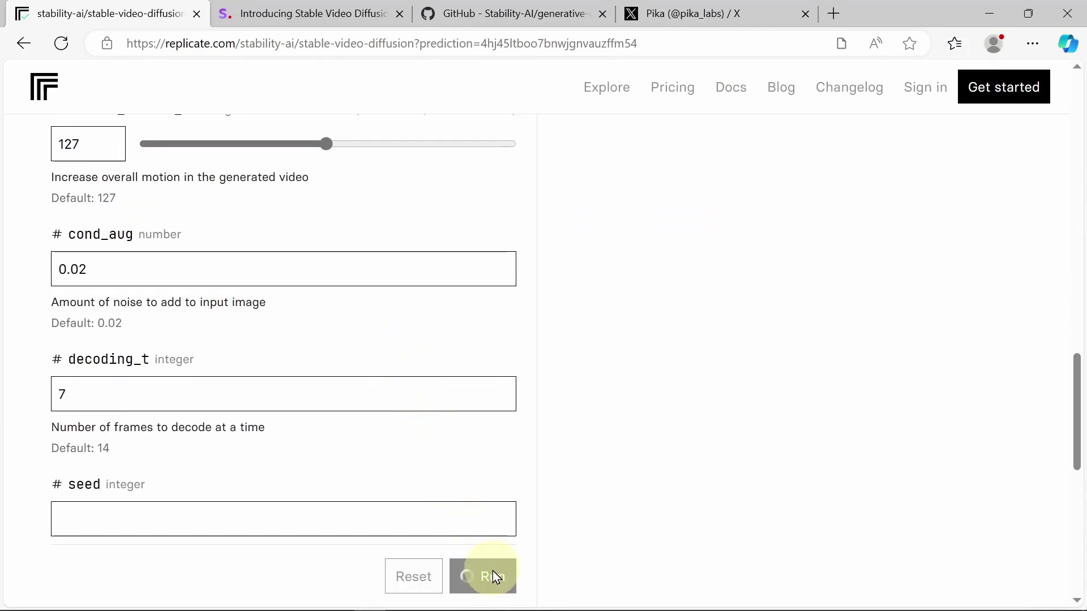
scroll(748, 403, up, 7)
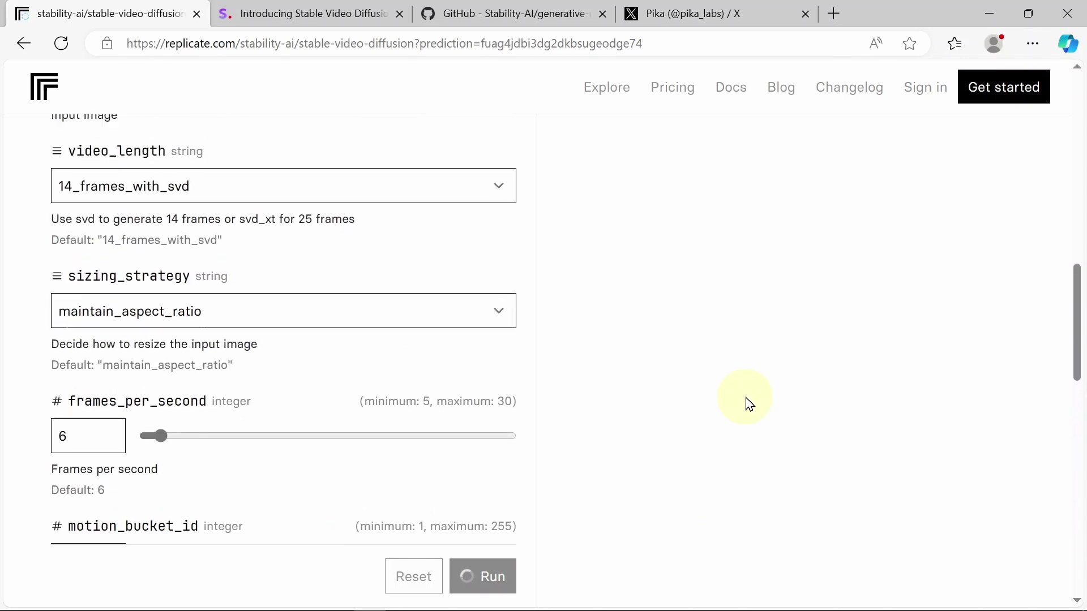
scroll(748, 403, up, 10)
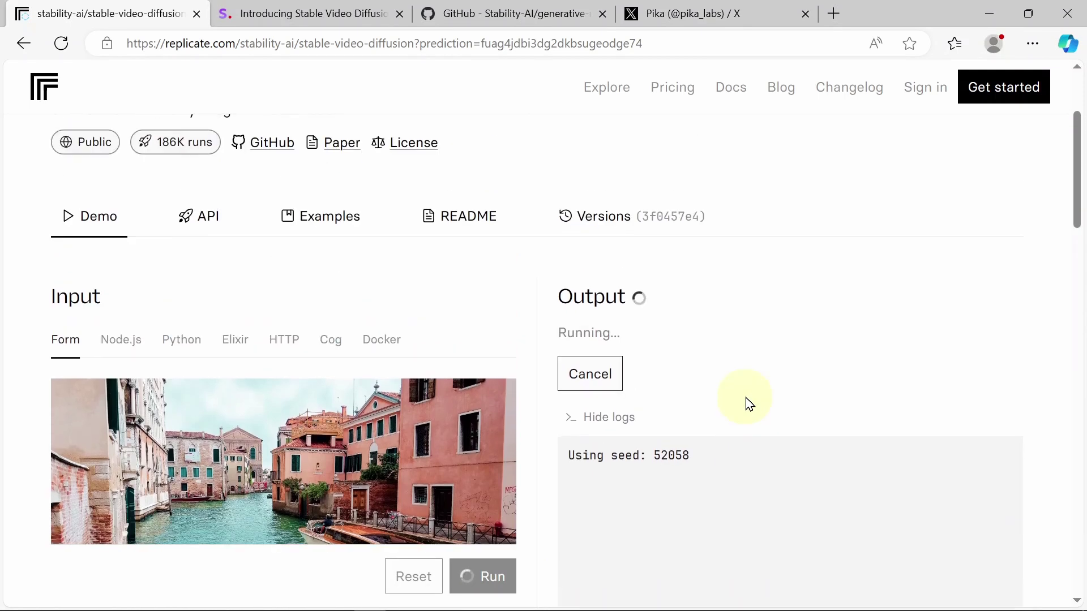
scroll(737, 399, down, 2)
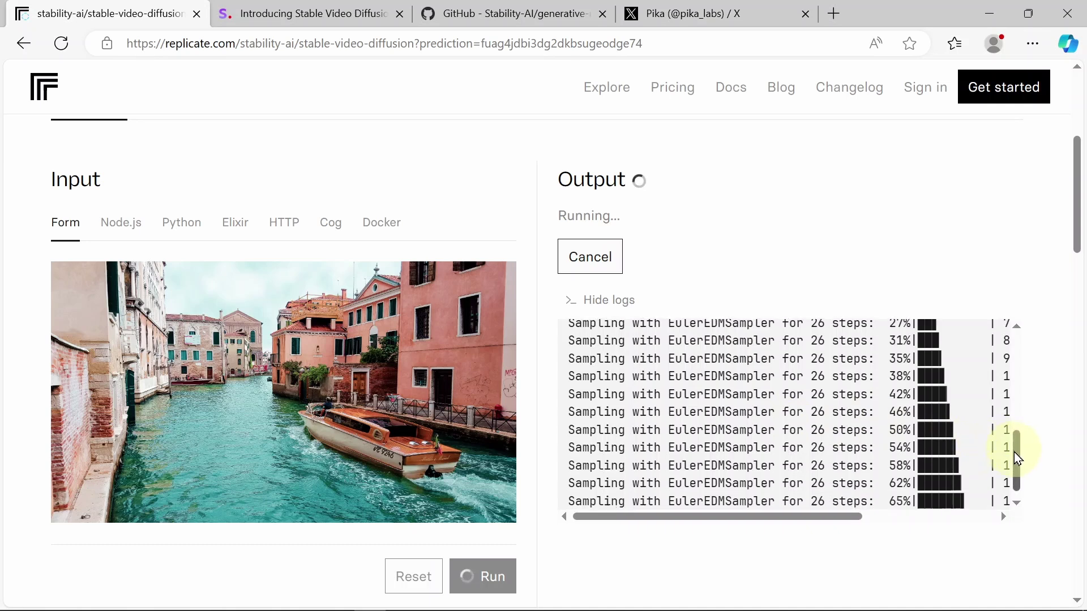
drag(1014, 452, 1012, 488)
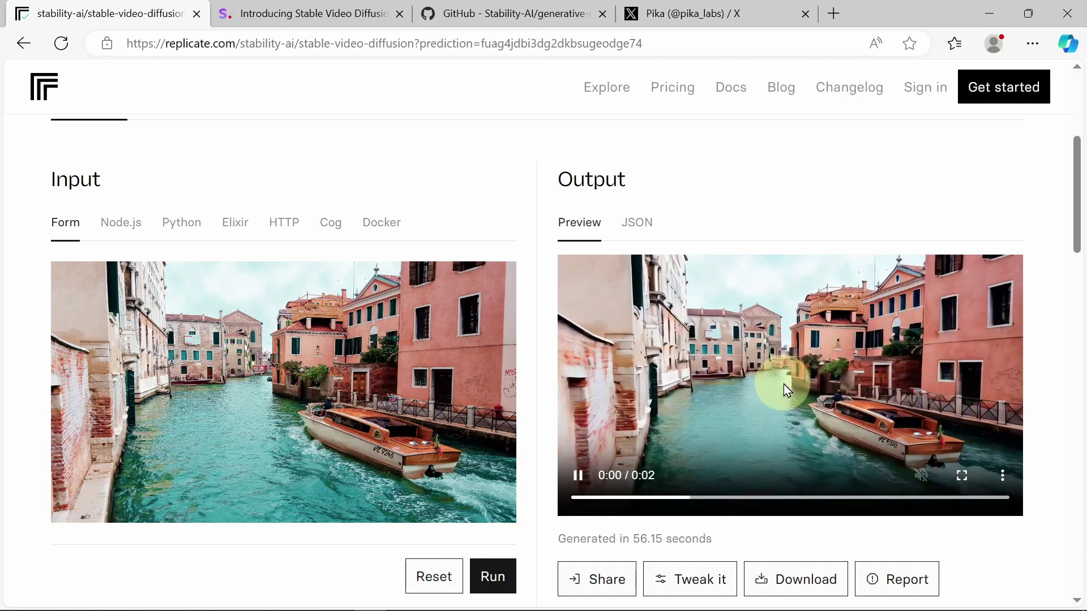
Step: Replace the input image with the bird image from the svd folder
scroll(783, 391, down, 3)
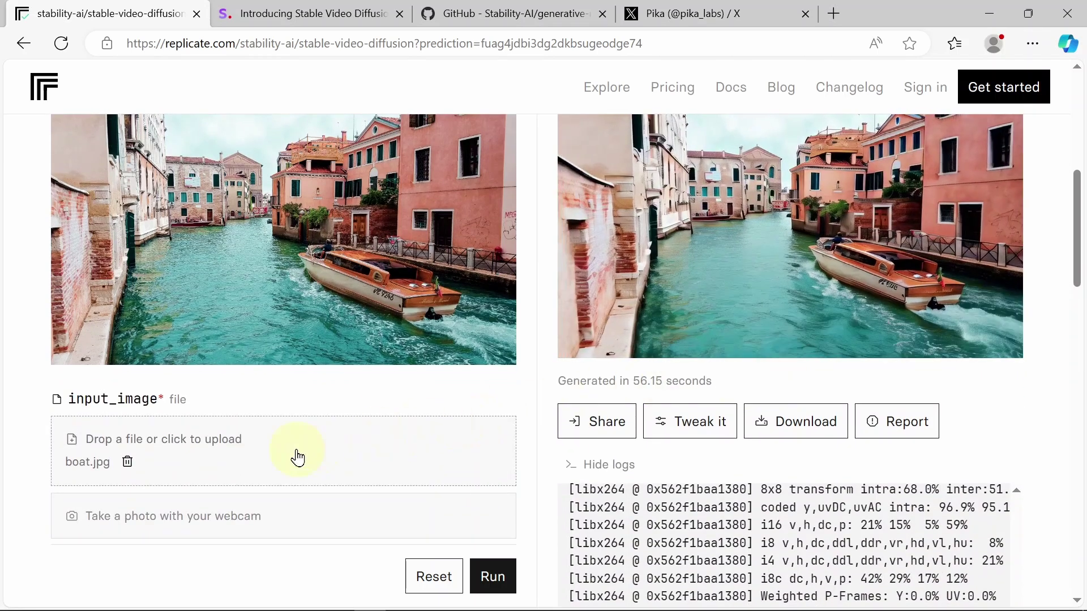
click(300, 457)
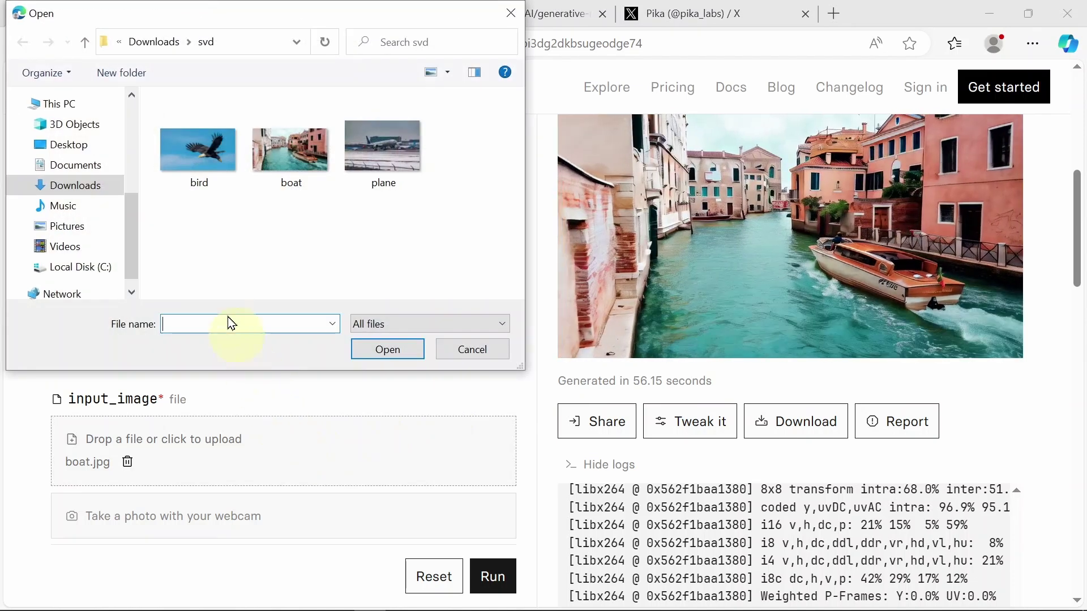
click(180, 152)
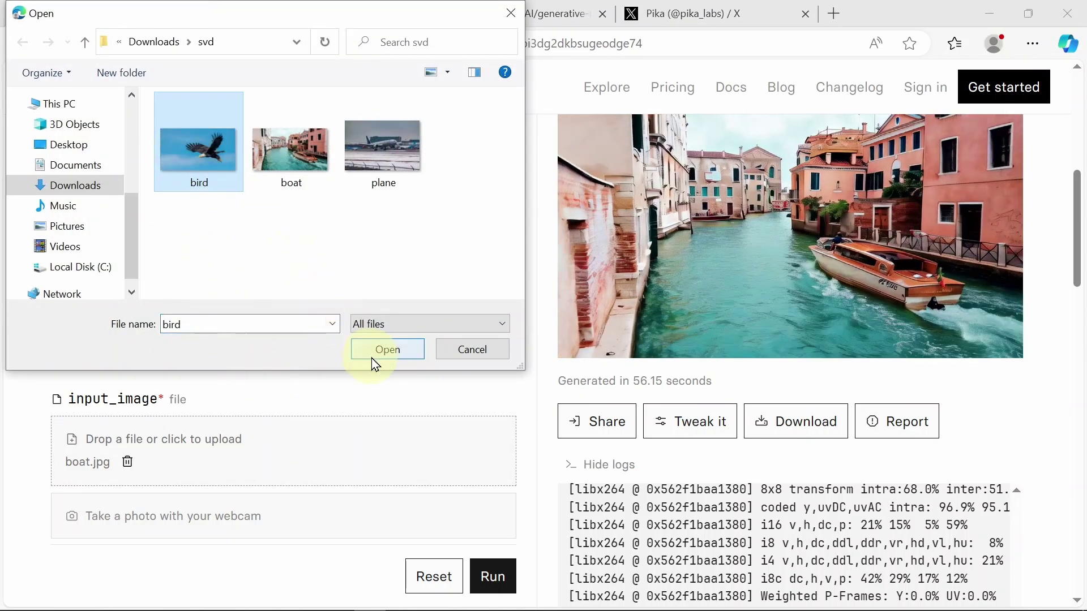
click(369, 349)
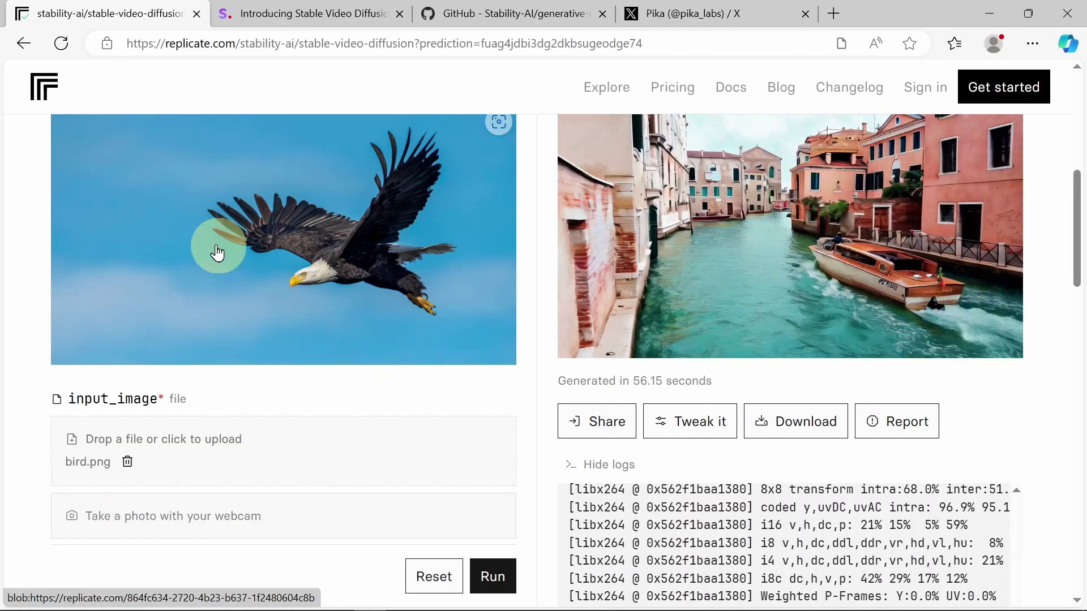
Step: Set video_length to 25_frames_with_svd_xt and run the video generation for the bird image
scroll(274, 241, down, 1)
scroll(274, 241, down, 6)
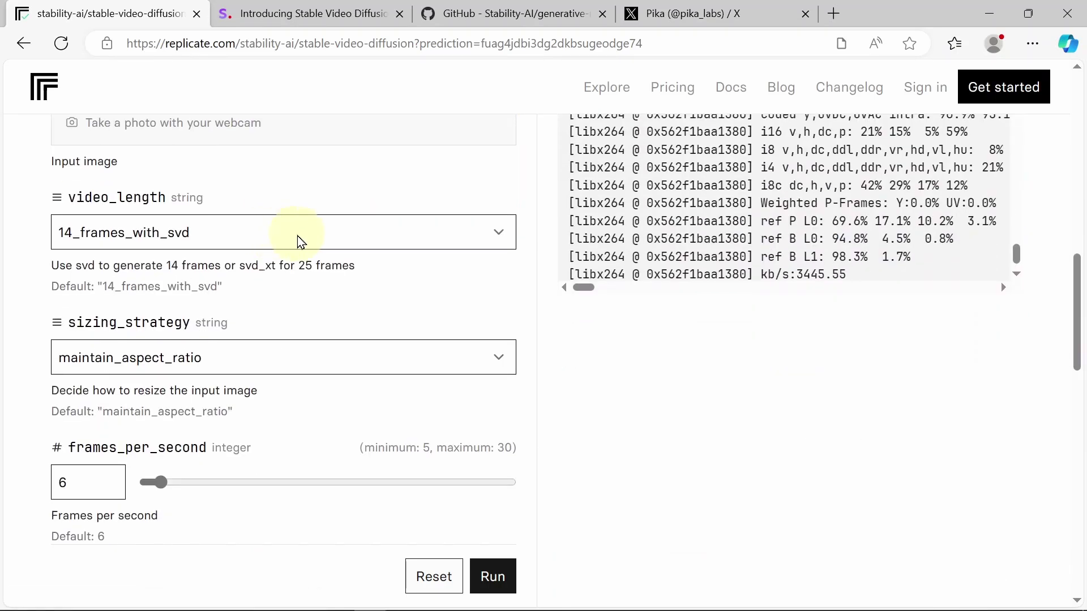
click(220, 236)
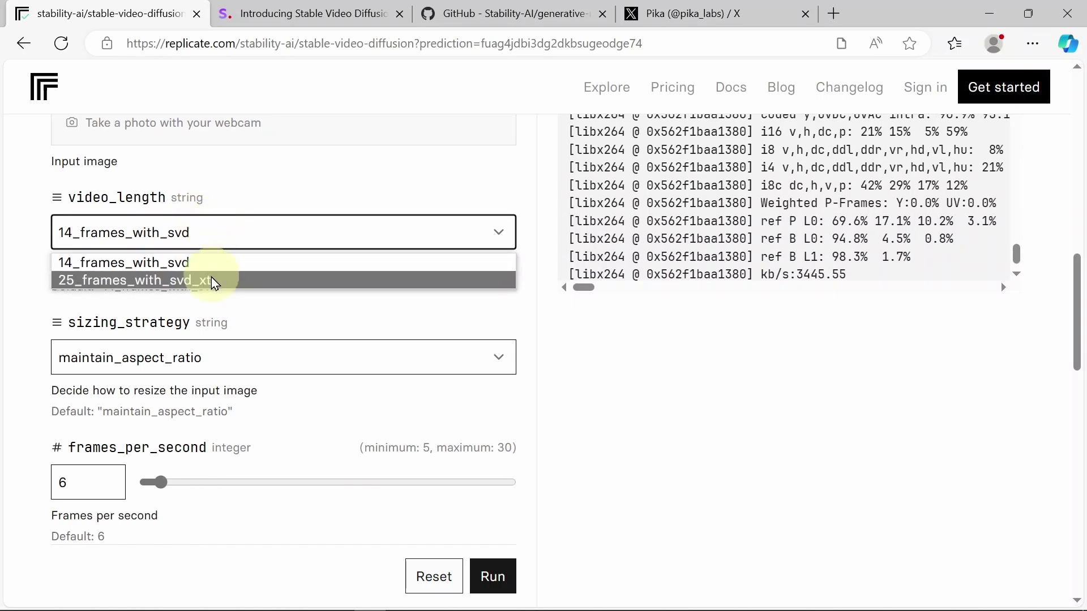
click(136, 279)
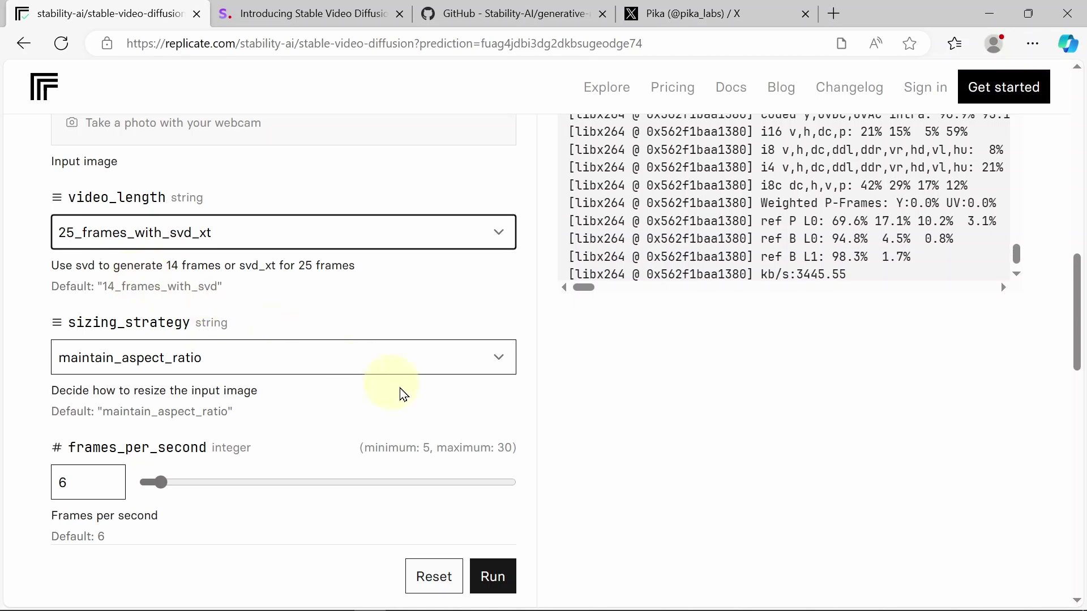
scroll(408, 395, down, 3)
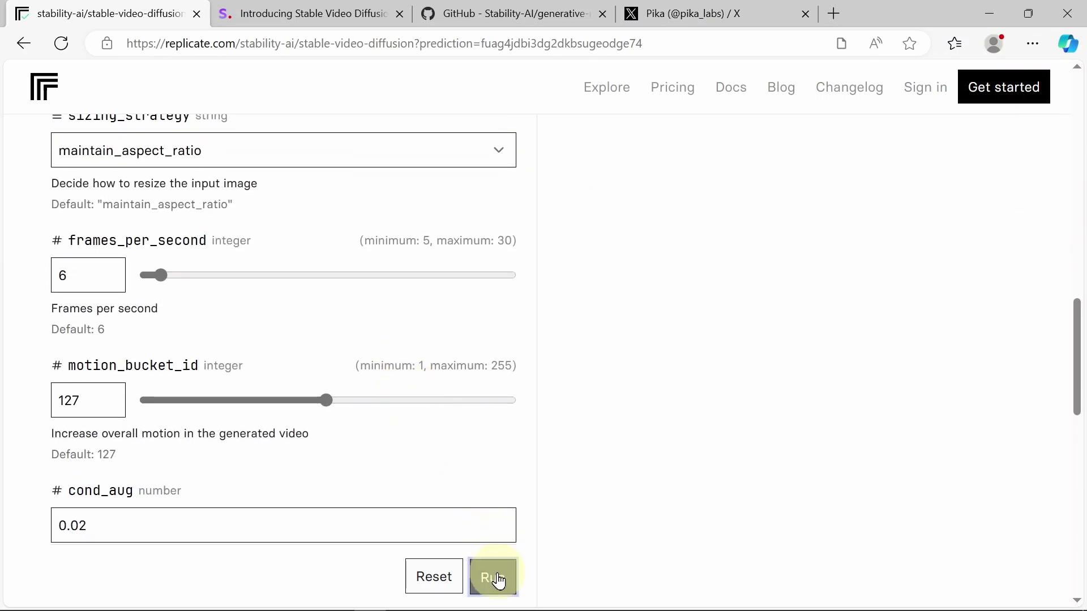
Step: Review the bird run's input parameters and examine its sampling progress in the output logs
scroll(577, 314, up, 6)
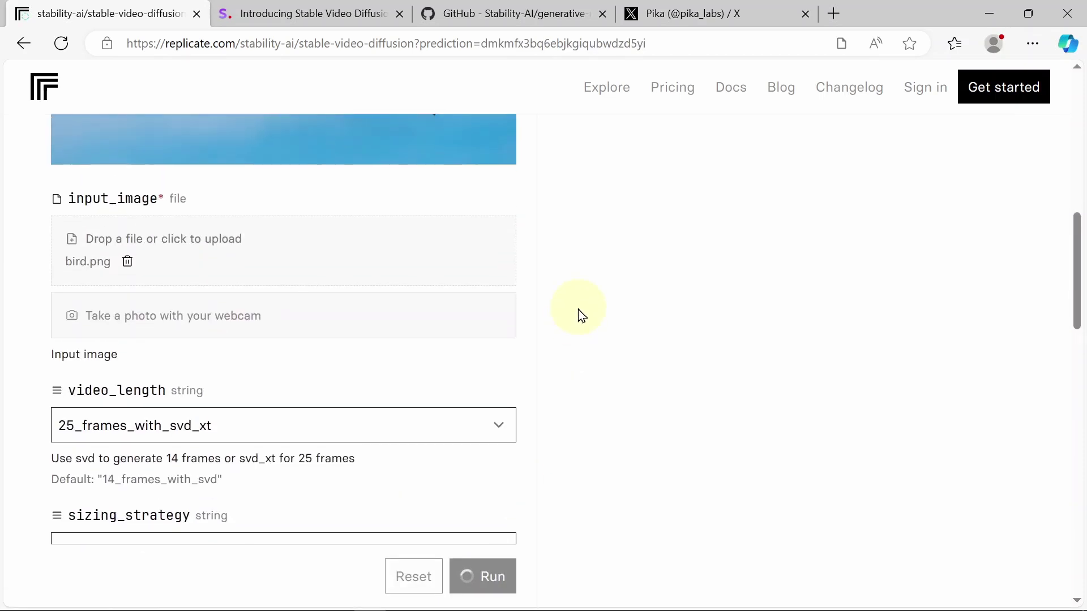
scroll(413, 362, down, 13)
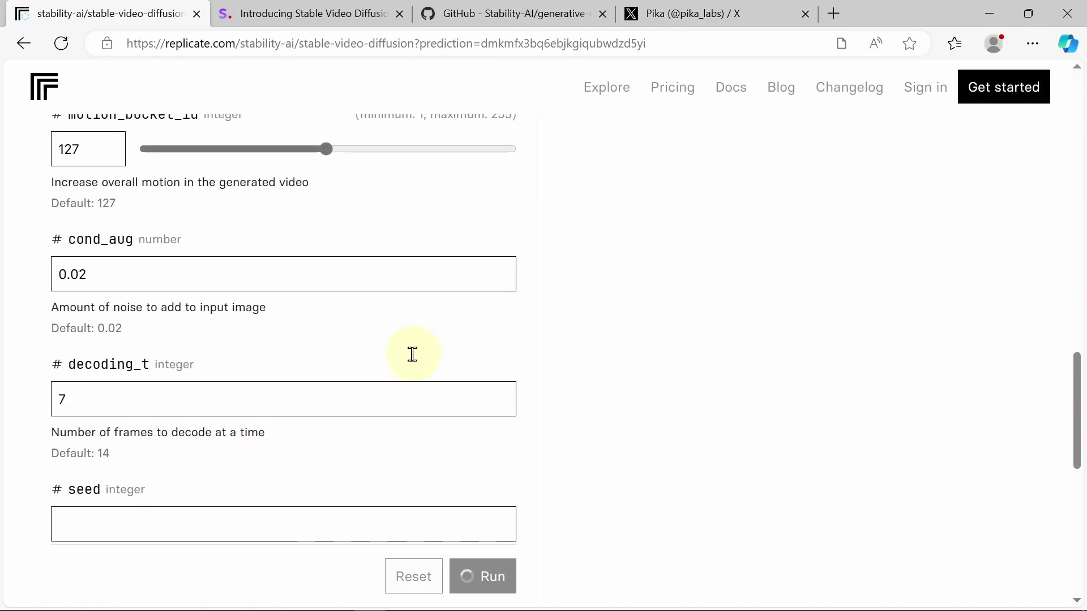
scroll(416, 362, up, 7)
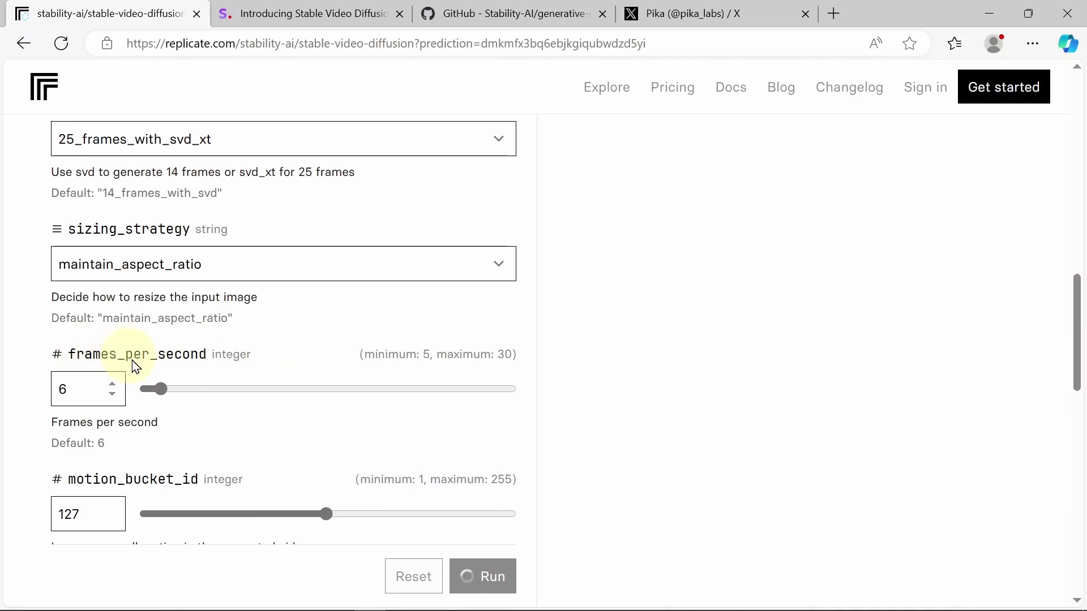
scroll(333, 378, up, 14)
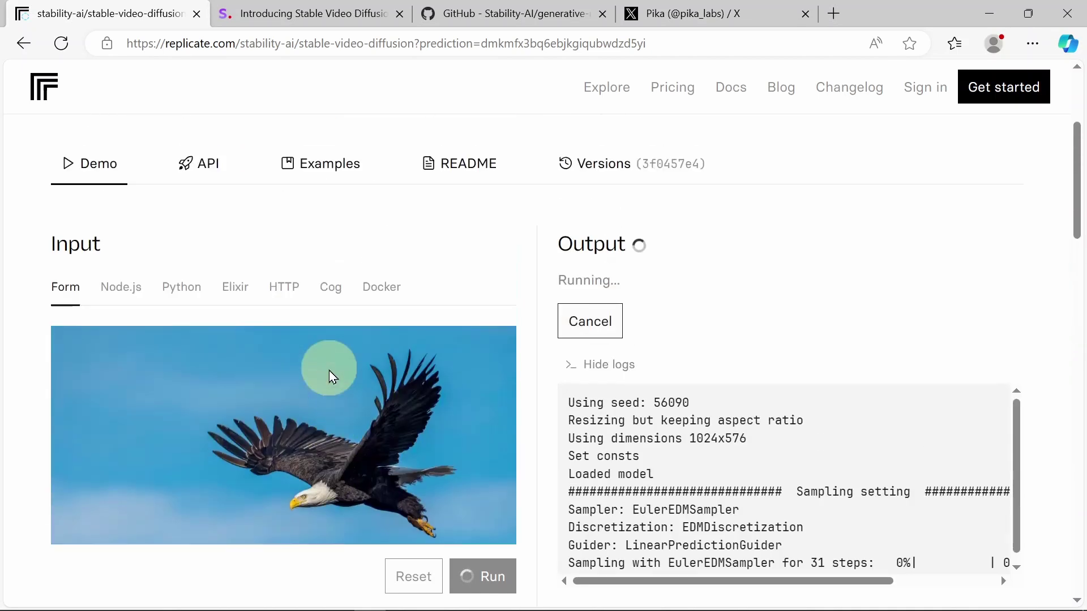
scroll(330, 378, down, 4)
scroll(331, 378, down, 4)
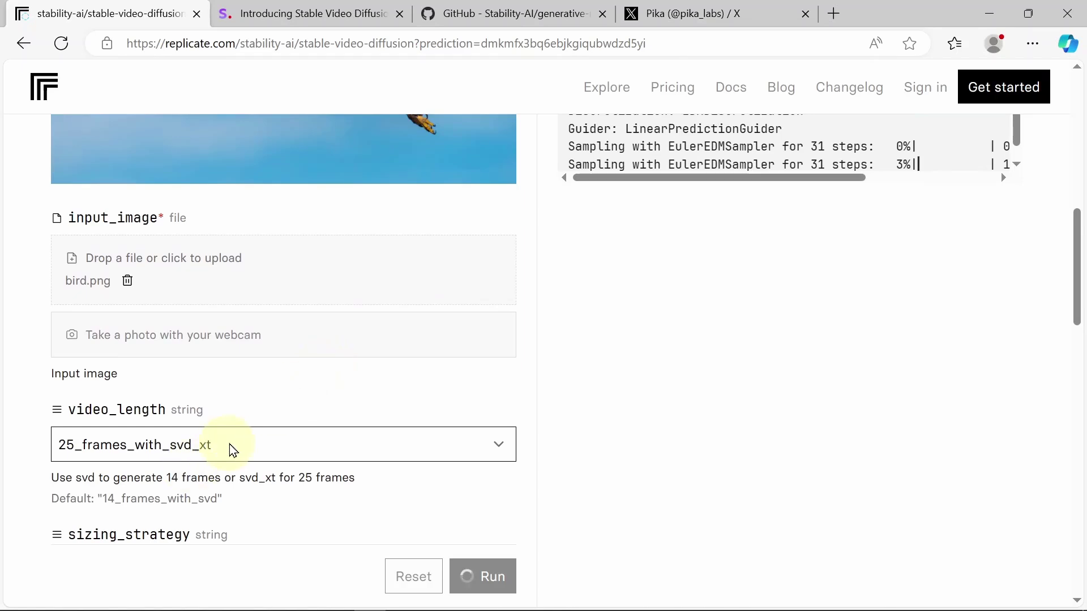
scroll(453, 362, up, 4)
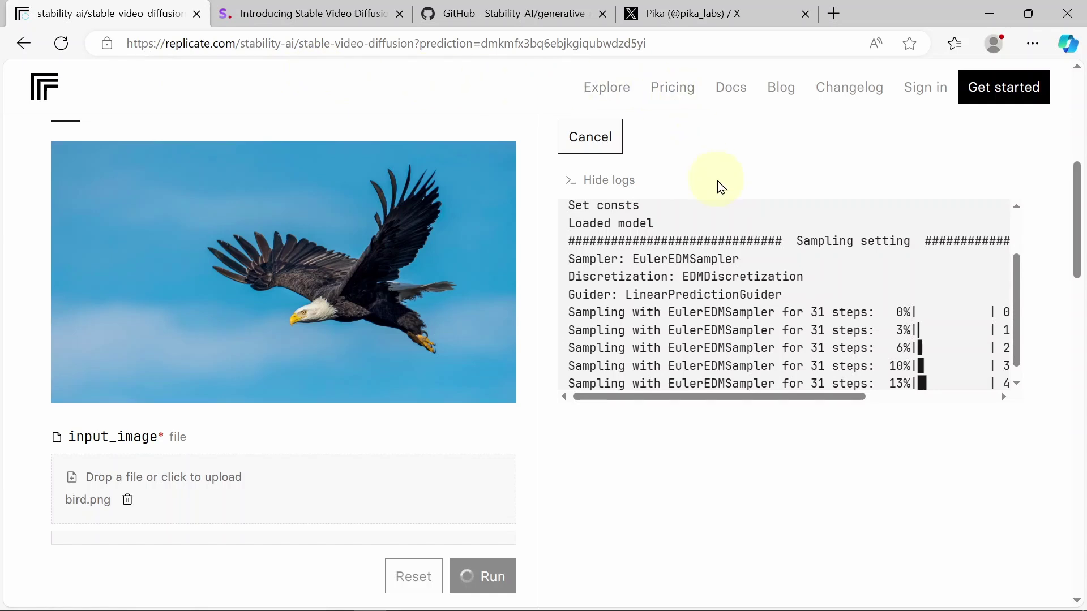
drag(1078, 215, 1082, 231)
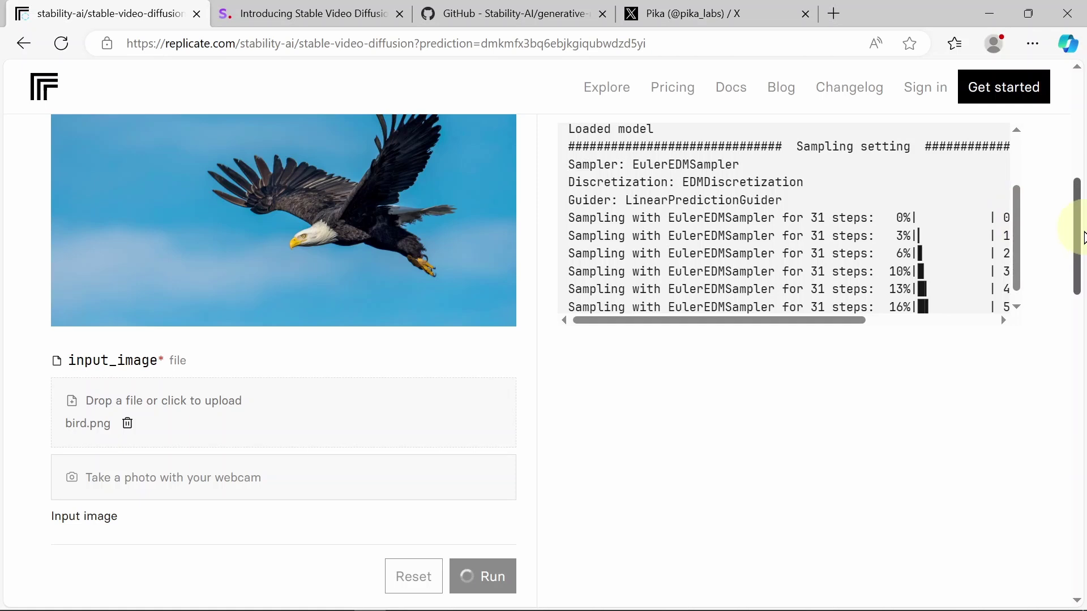
drag(1081, 263, 1077, 229)
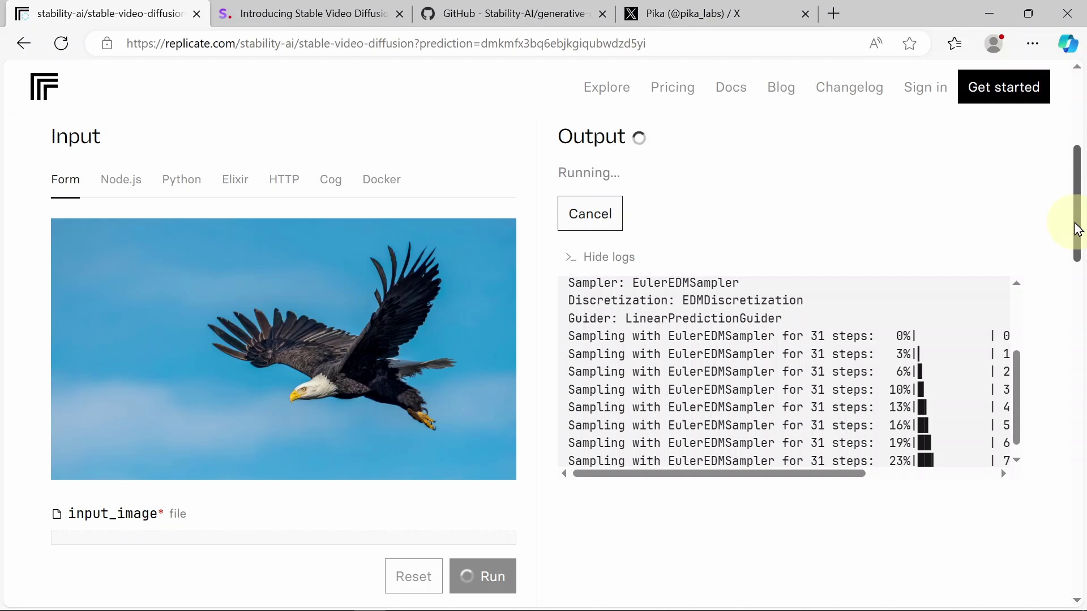
Step: Follow the bird run's sampling logs until it finishes and compare the generated eagle video with the input image
drag(1078, 229, 1052, 264)
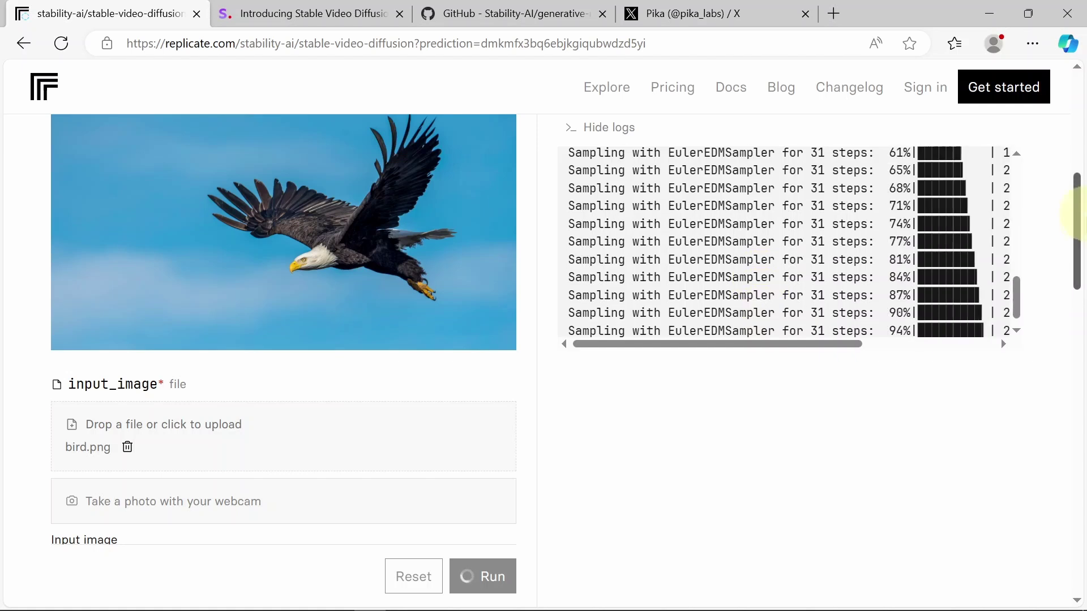
drag(1081, 232, 1071, 199)
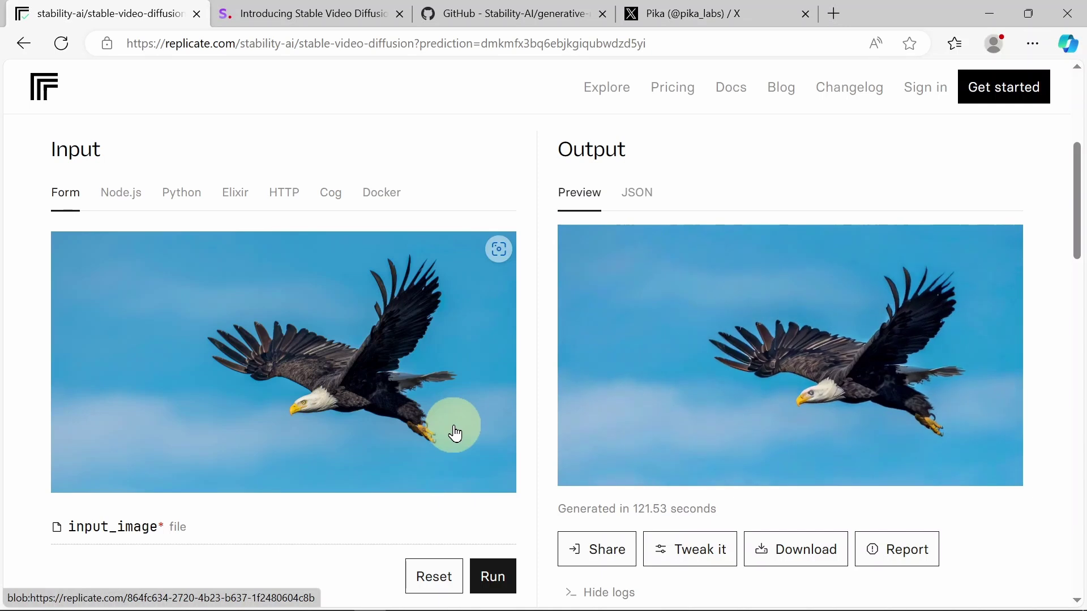
scroll(454, 434, down, 1)
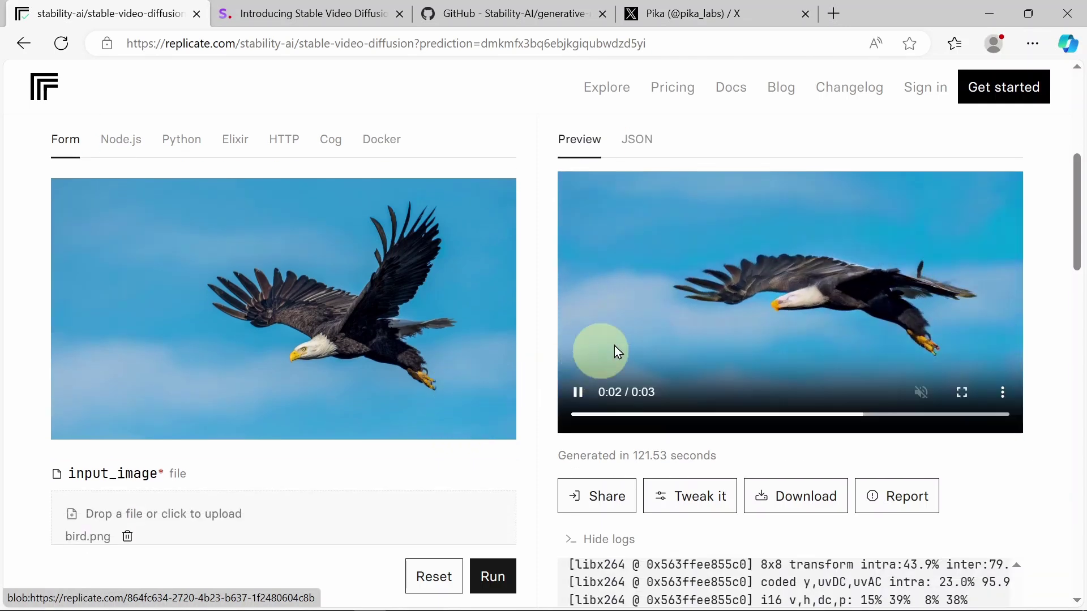
scroll(663, 328, down, 1)
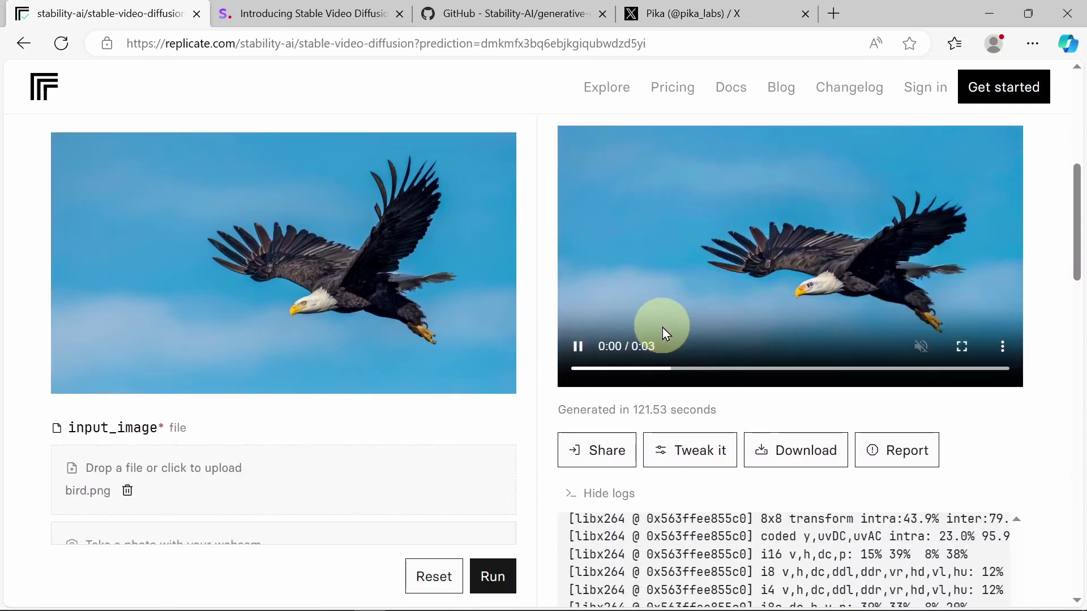
scroll(663, 327, down, 2)
scroll(663, 326, up, 1)
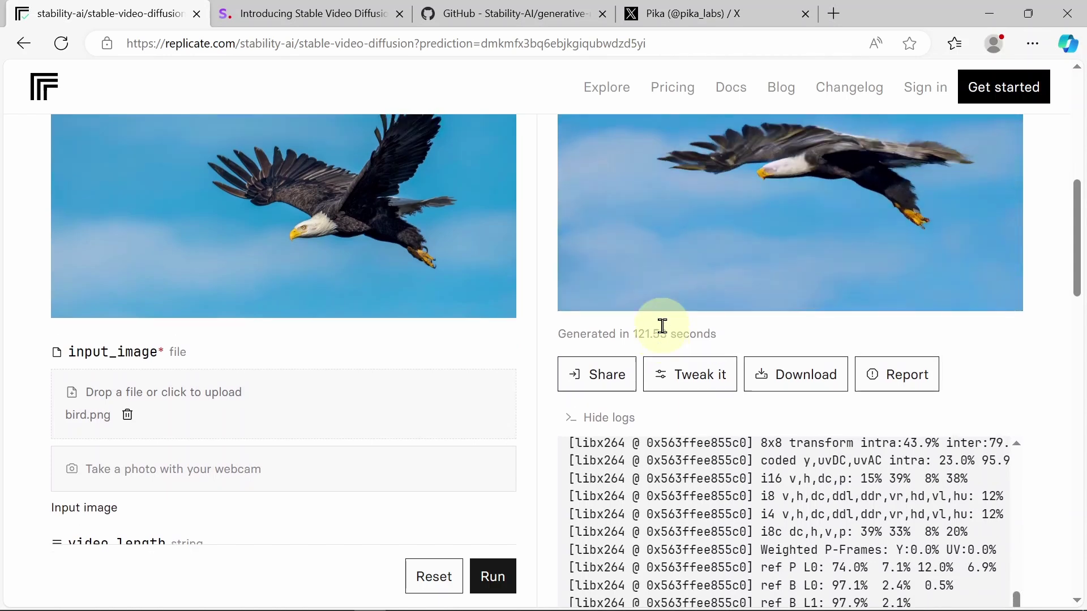
scroll(254, 201, up, 1)
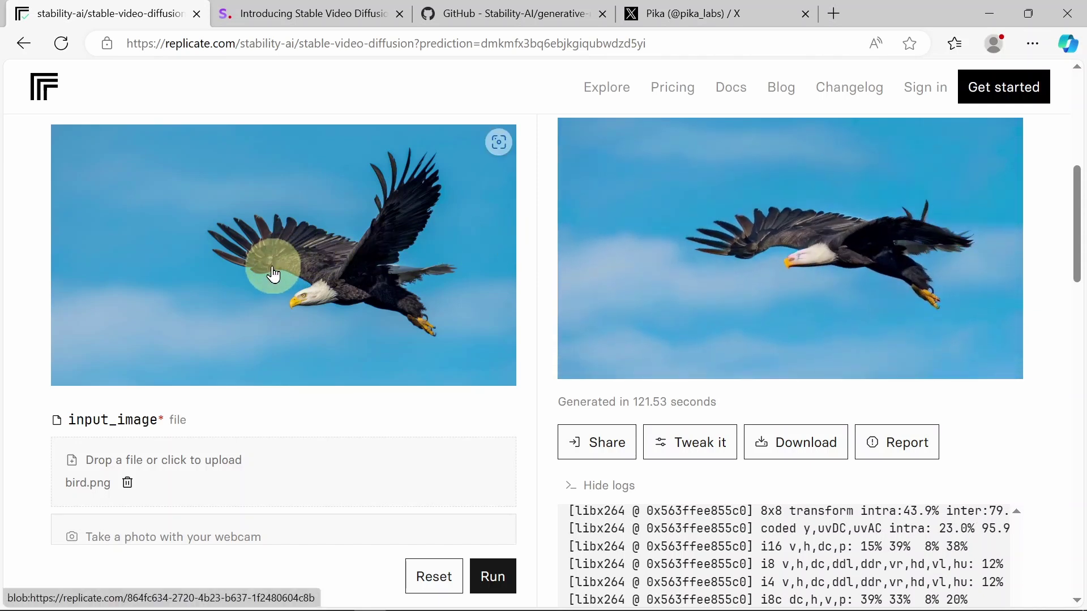
scroll(273, 274, down, 2)
scroll(273, 274, up, 2)
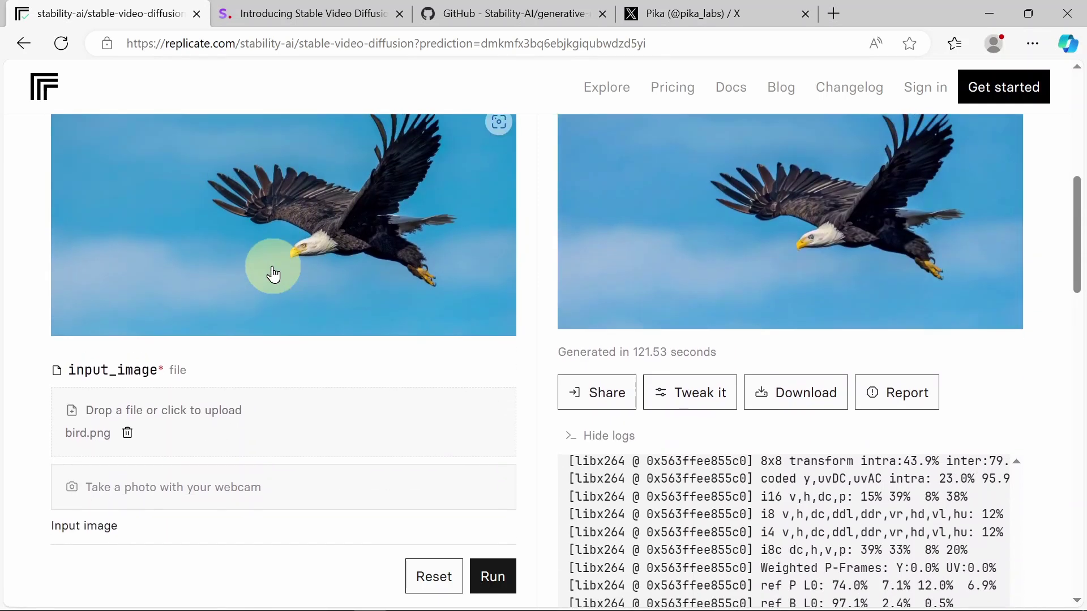
scroll(273, 274, down, 5)
scroll(273, 269, up, 5)
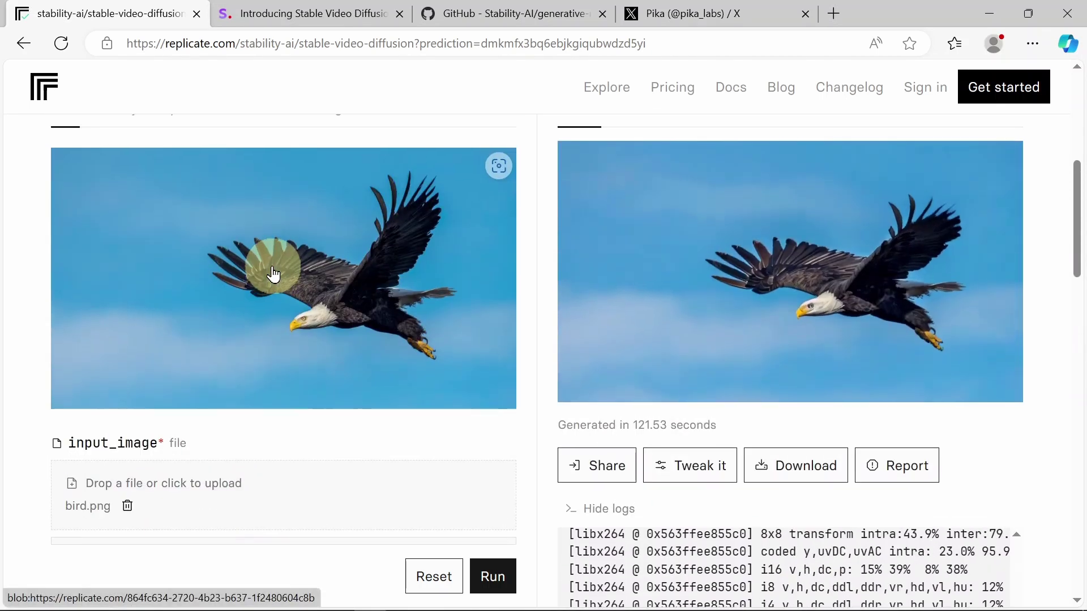
scroll(273, 274, up, 2)
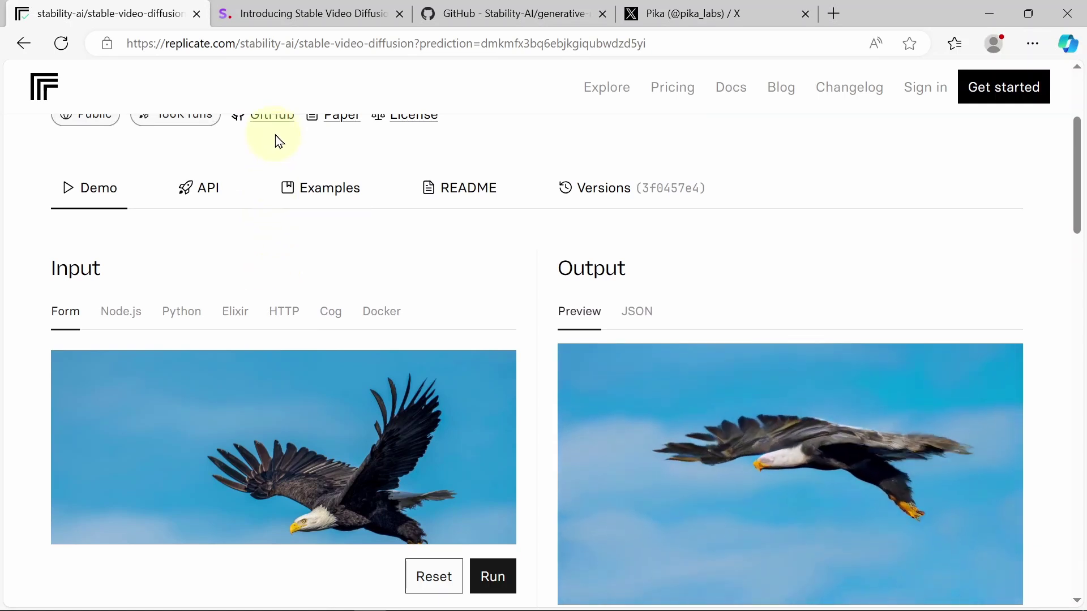
Step: Download the generated bird video as an MP4 file
scroll(388, 266, down, 2)
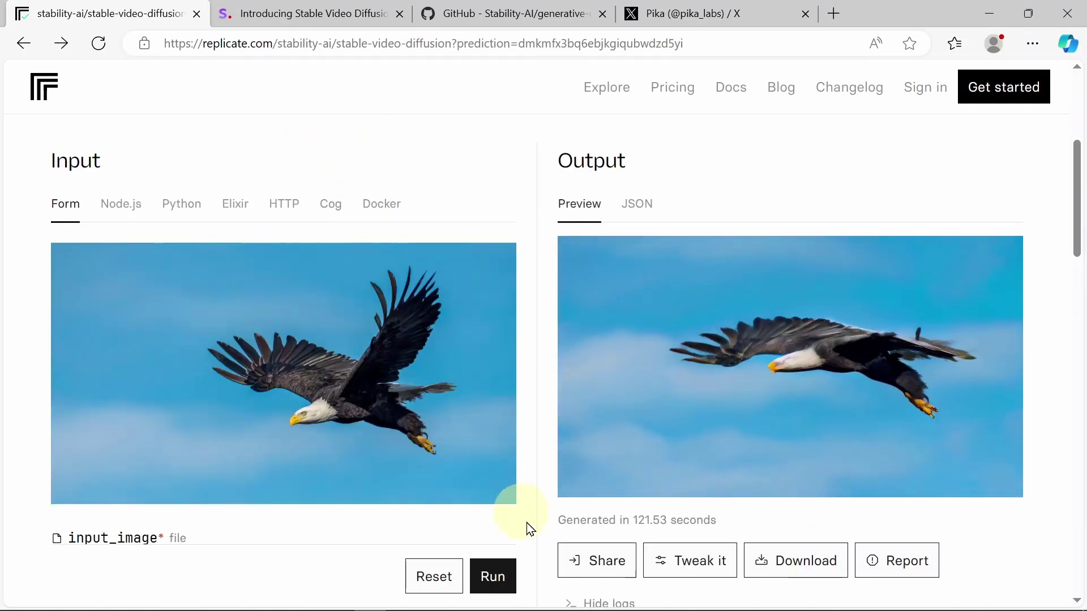
click(818, 562)
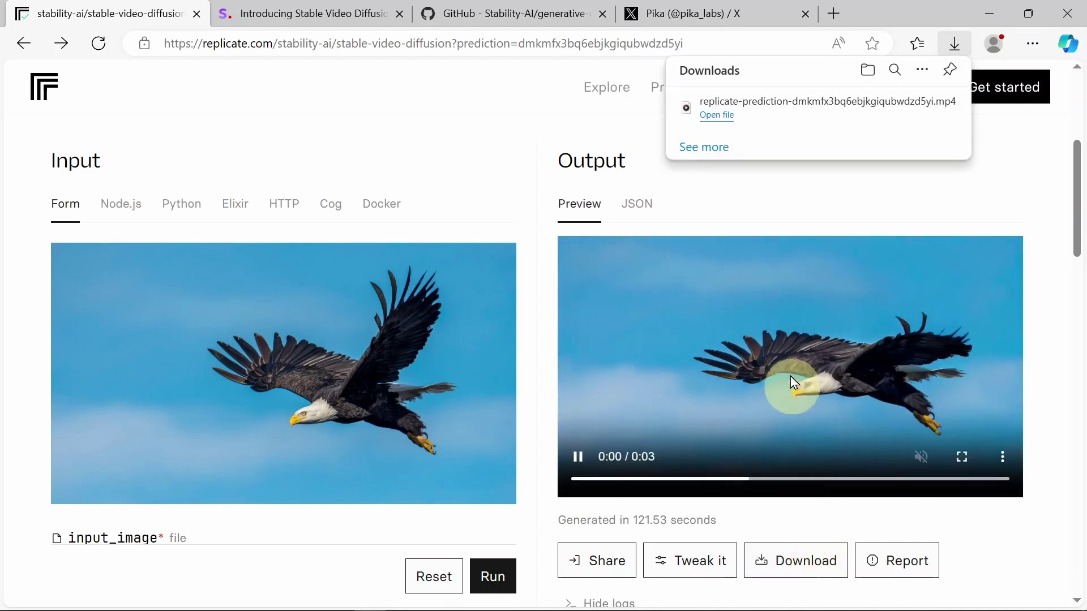
mouse_move(813, 121)
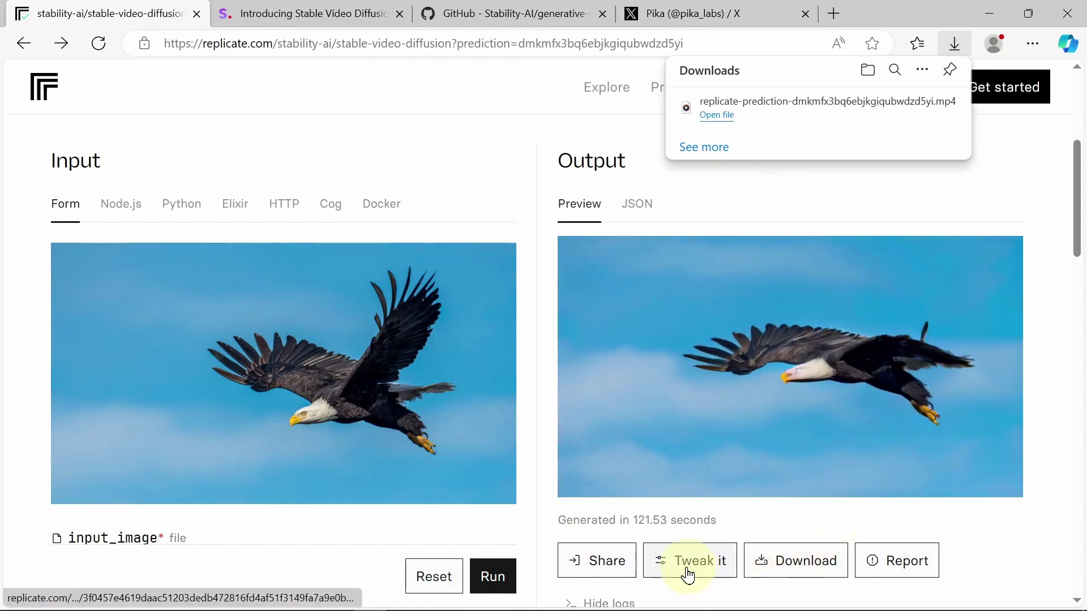
Step: Switch to the Pika profile on X and read the pinned post introducing Pika 1.0
scroll(593, 555, down, 3)
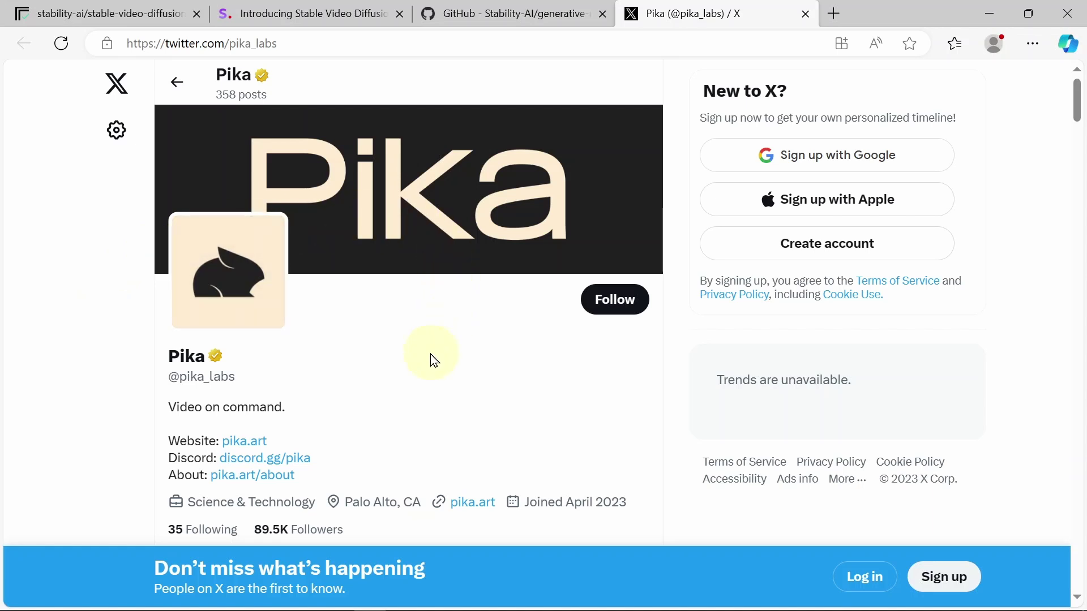
scroll(431, 355, down, 4)
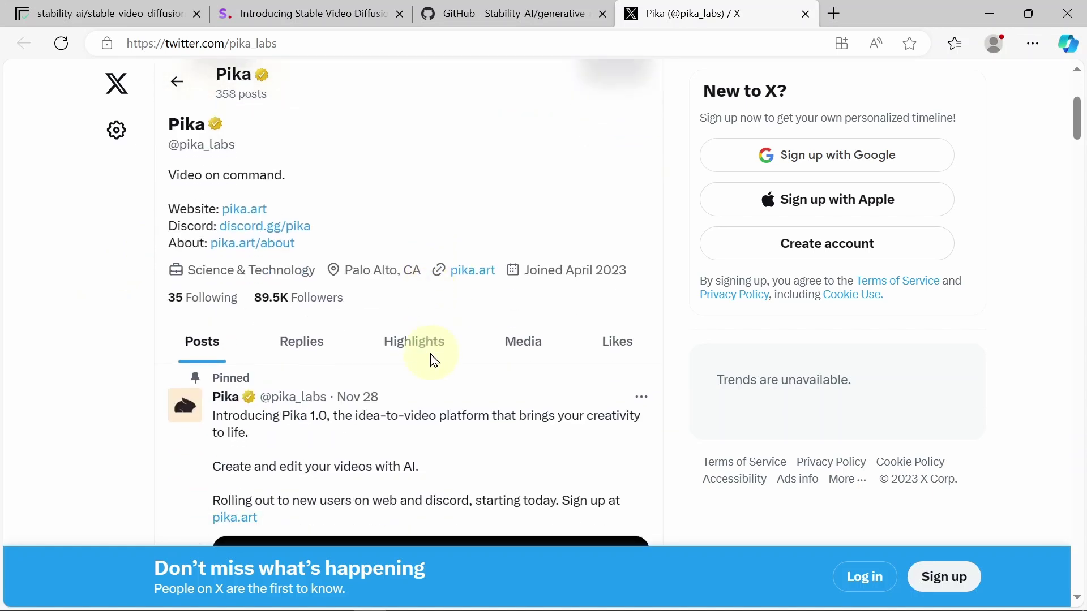
scroll(434, 361, down, 3)
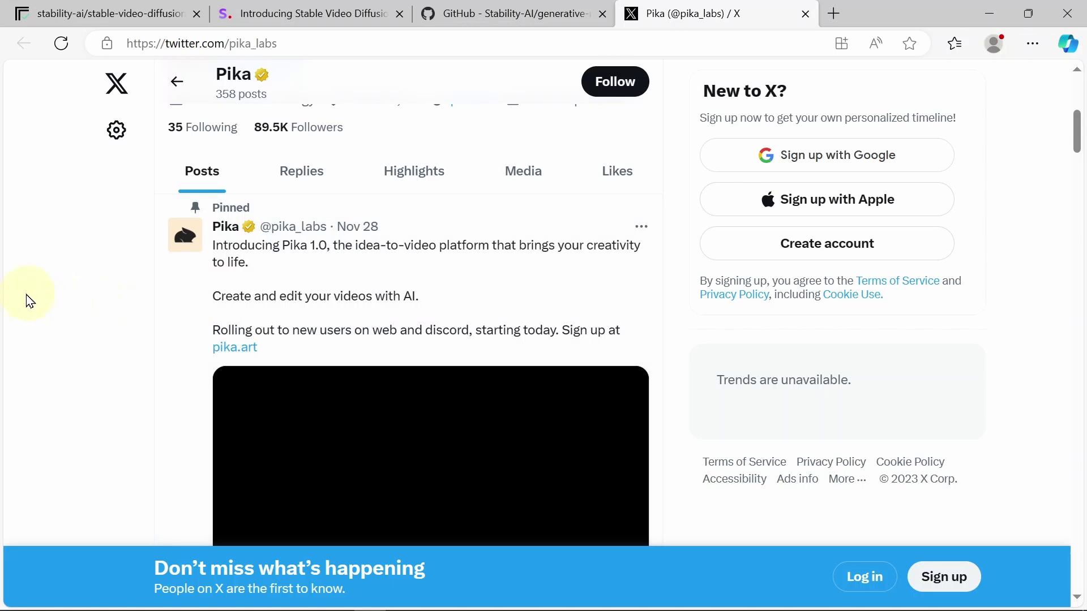
scroll(54, 296, down, 1)
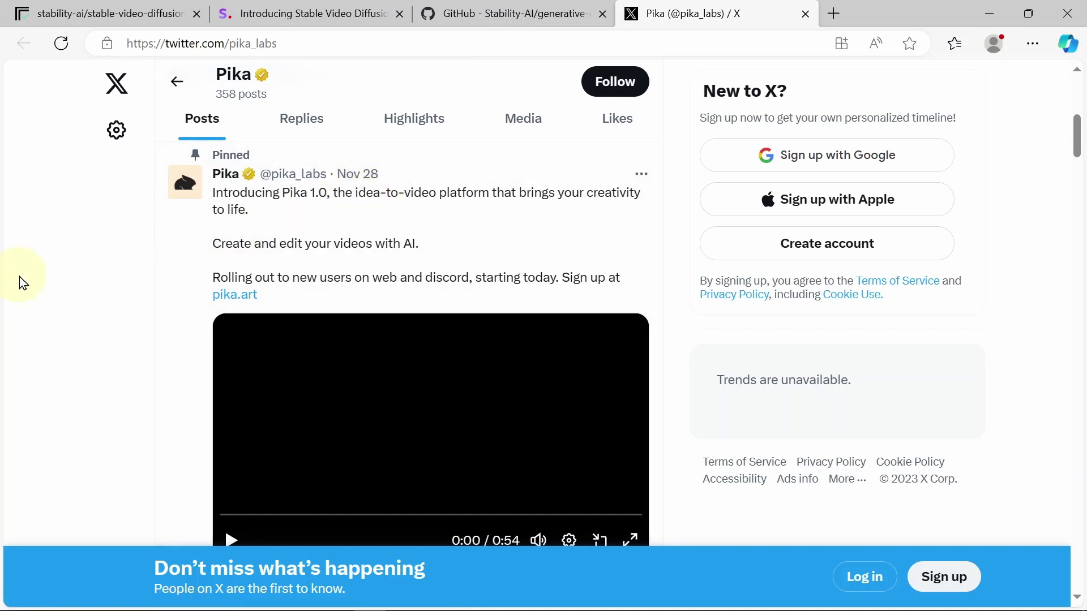
Step: Play the pinned Pika 1.0 announcement video in full screen and restart it from the beginning
scroll(23, 283, down, 1)
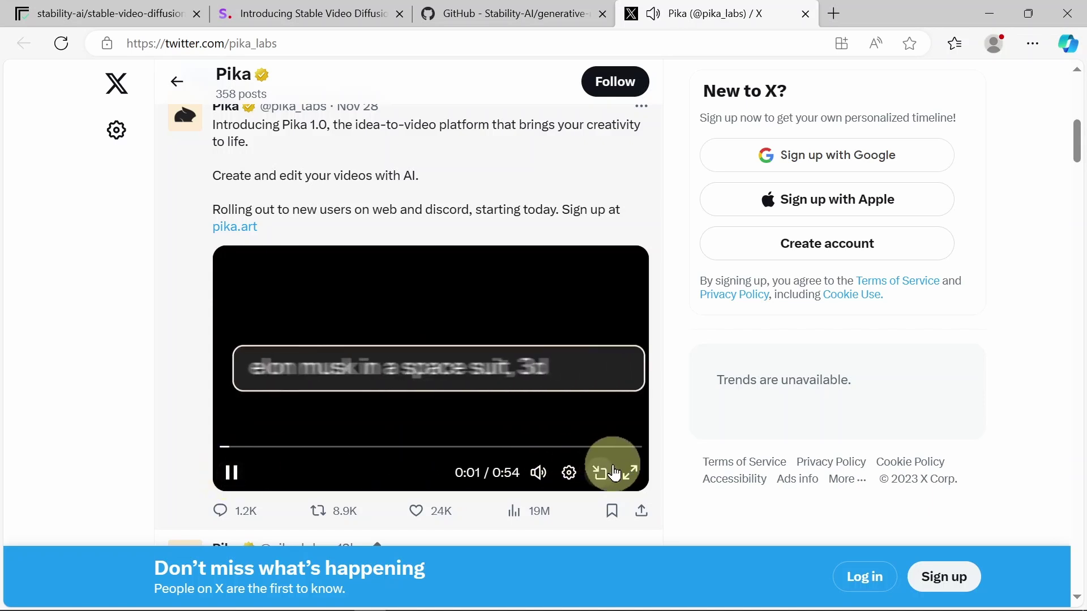
click(631, 473)
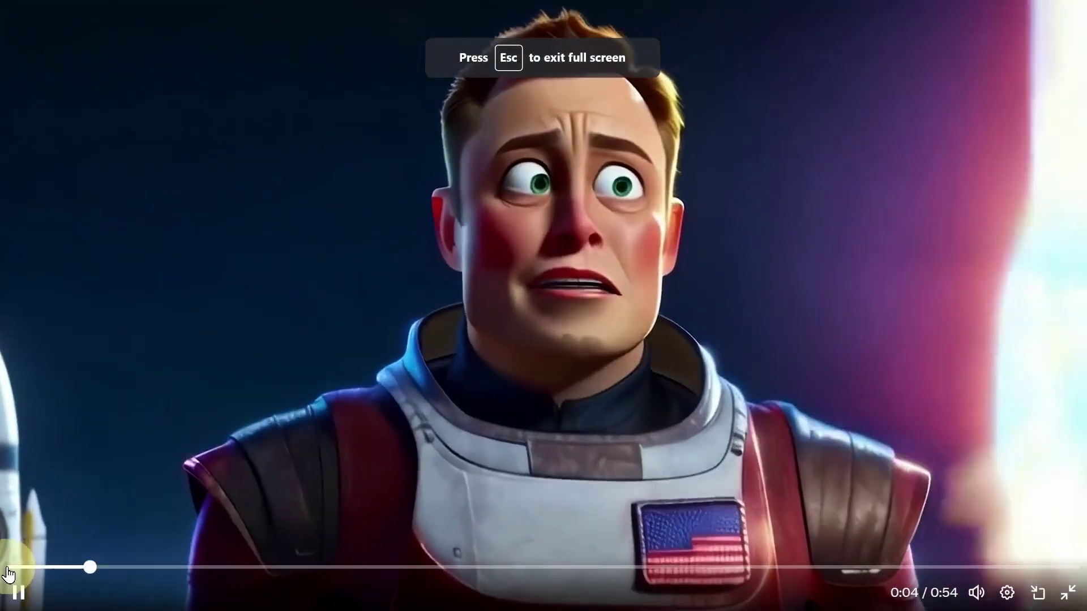
click(11, 568)
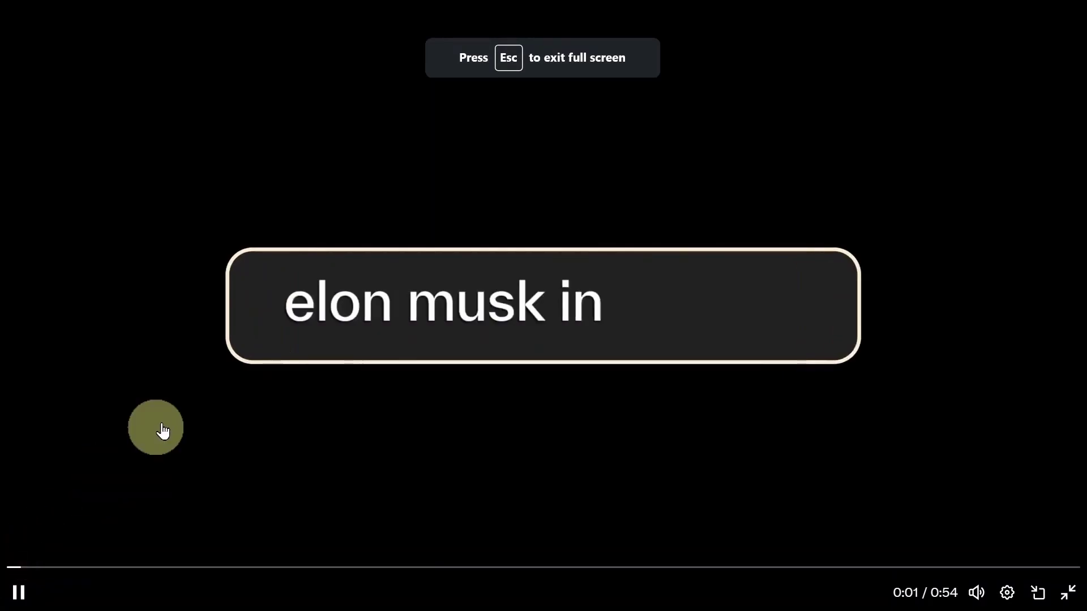